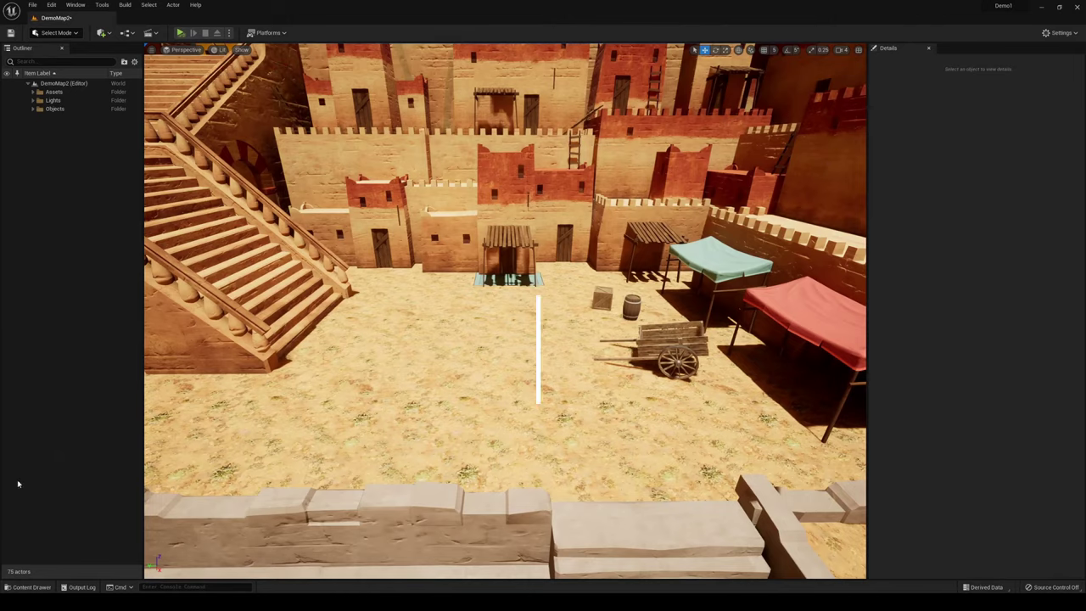
- Place a Zibra Liquid actor in the level and move it back under the small wooden awning by the central building
click(105, 34)
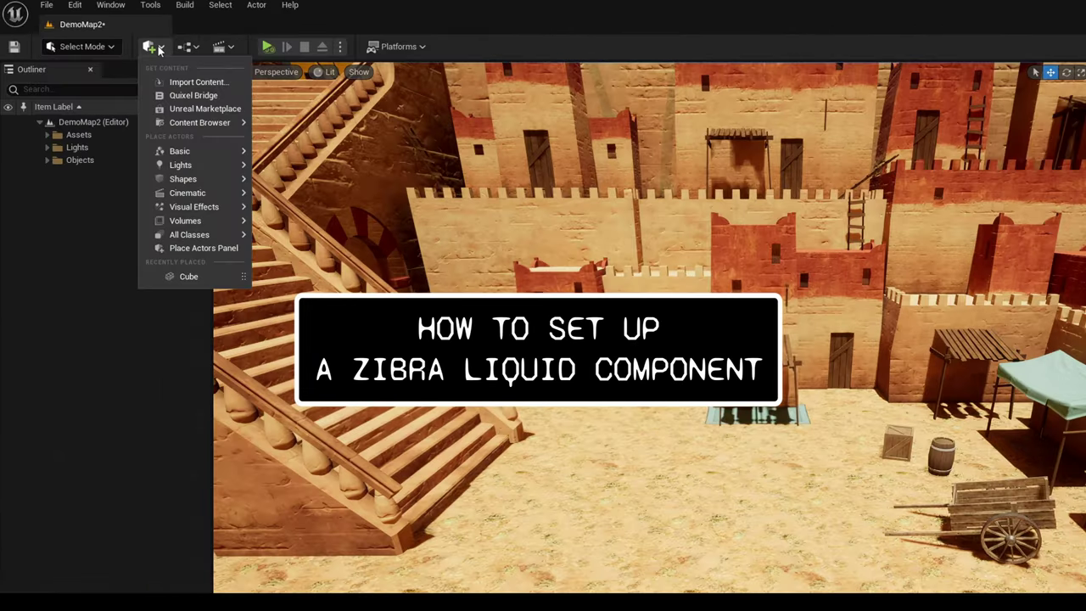
text(zi)
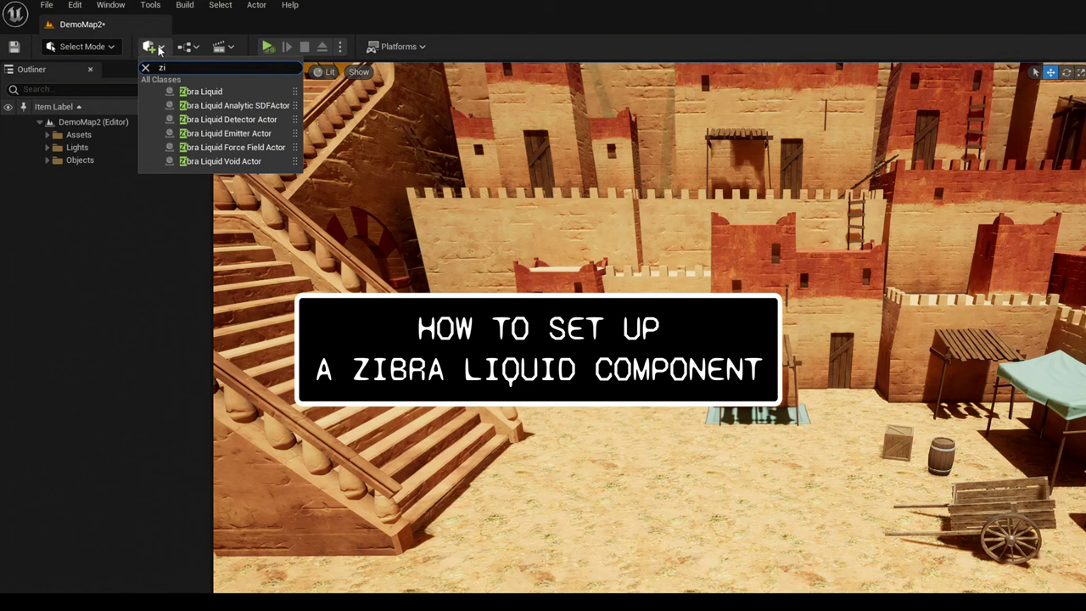
text(b)
click(201, 91)
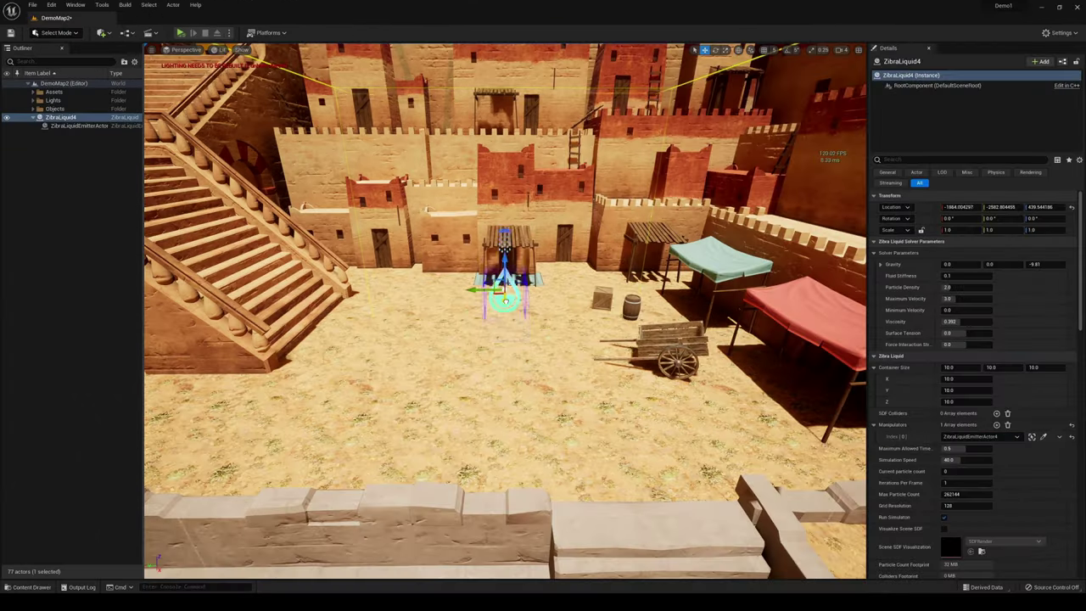
drag(507, 301, 506, 265)
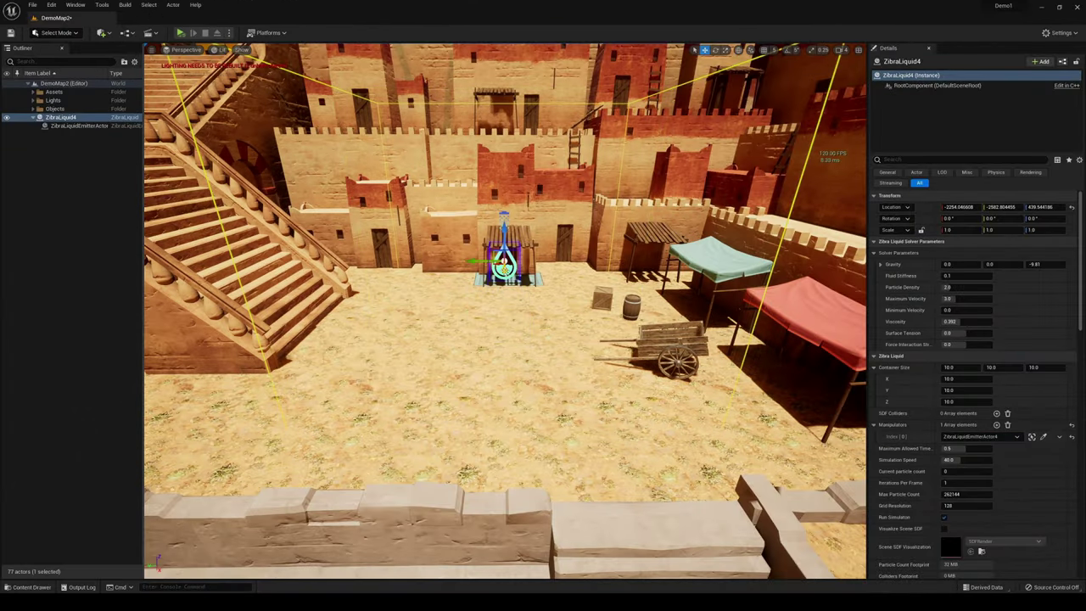
- Set the liquid's container size to 12 × 12 × 6 and adjust the actor's position slightly upward under the awning
right_drag(506, 265, 569, 263)
key(w)
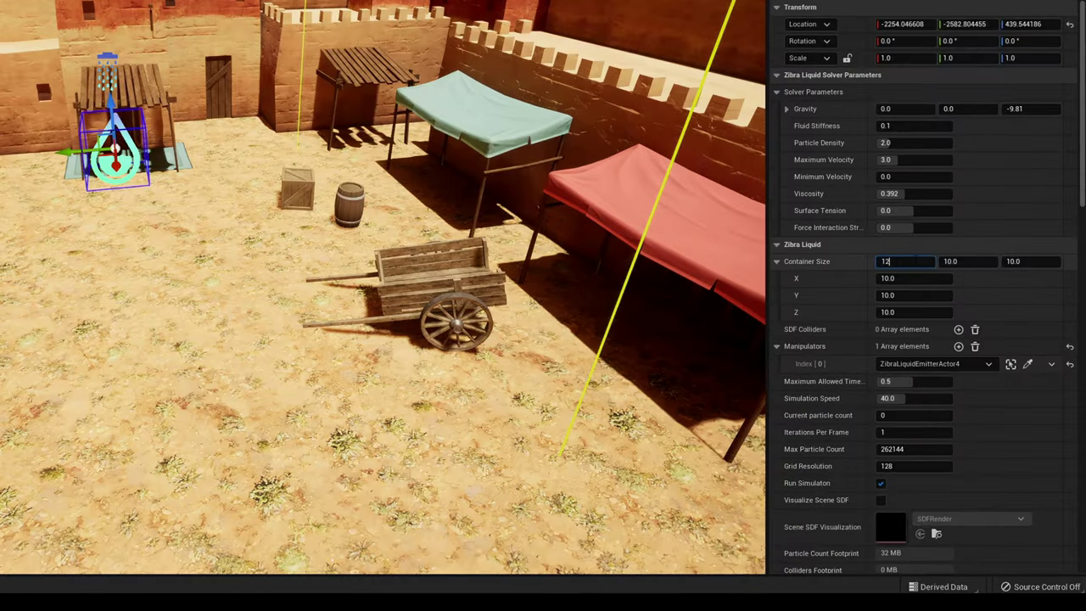
key(Return)
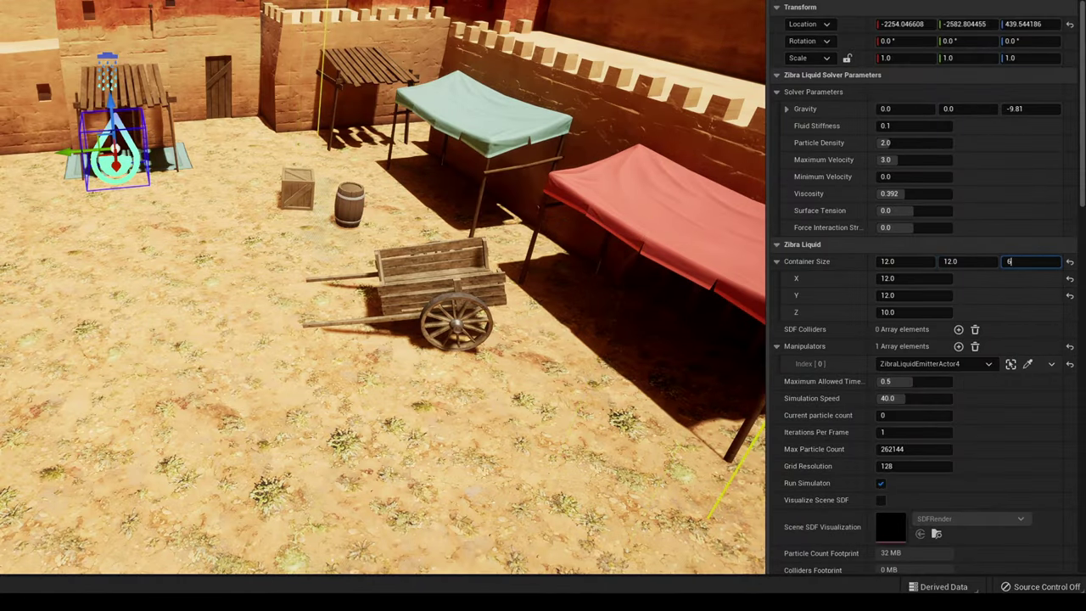
drag(110, 103, 111, 124)
right_drag(110, 124, 108, 156)
key(w)
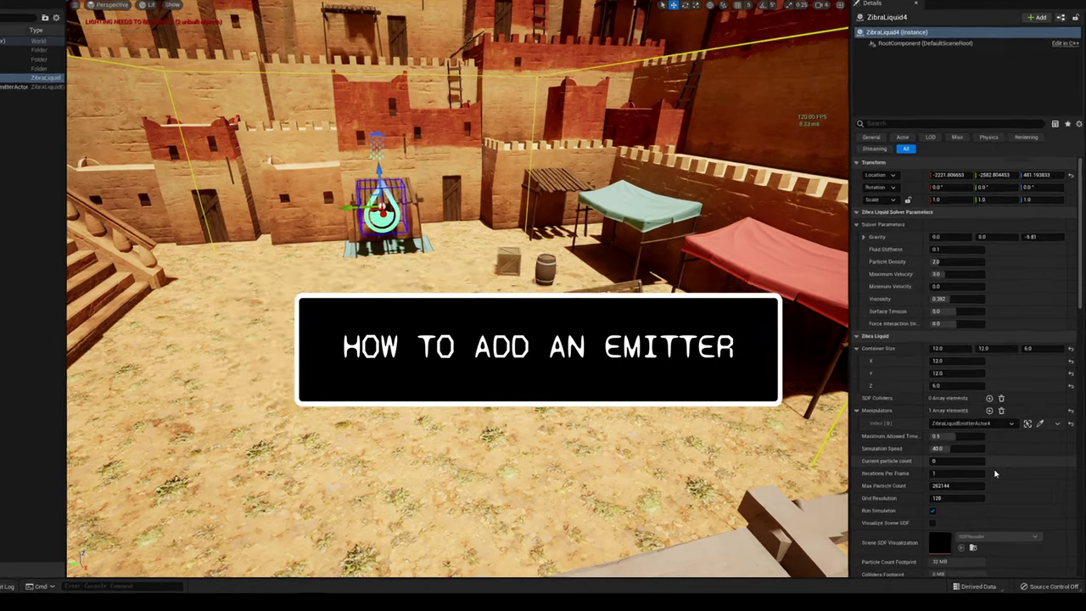
- Empty the liquid's Manipulators array, add a new element and assign ZibraLiquidEmitterActor4 to it
scroll(1000, 484, down, 9)
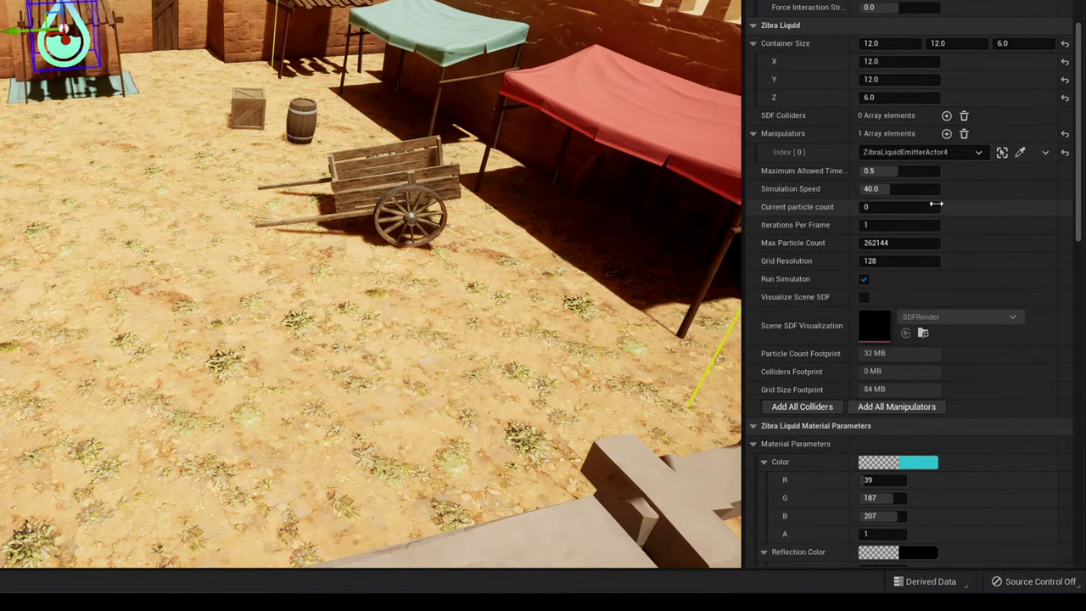
click(964, 134)
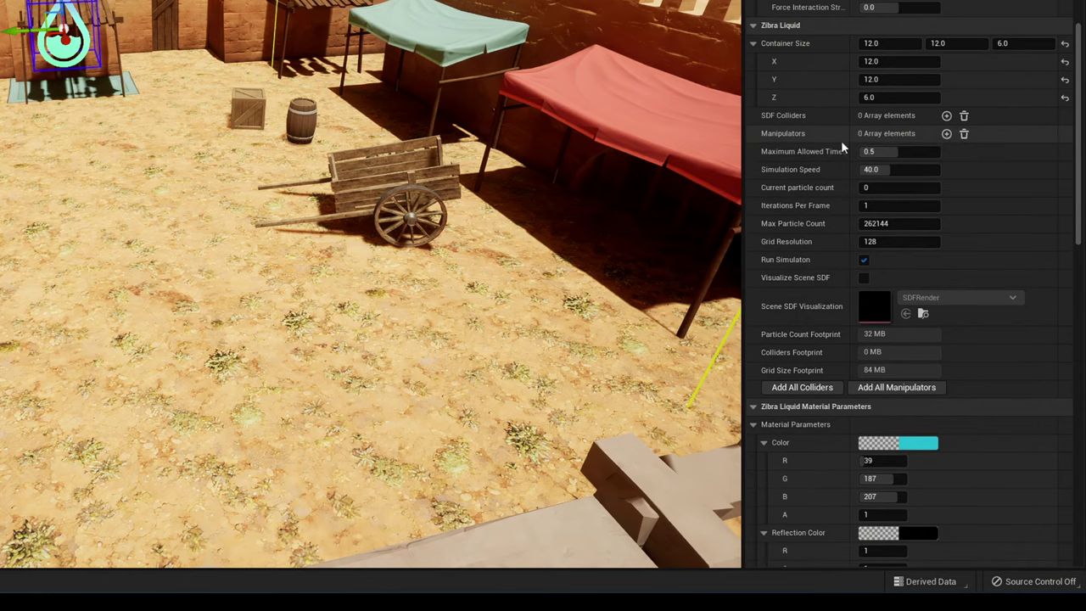
click(947, 134)
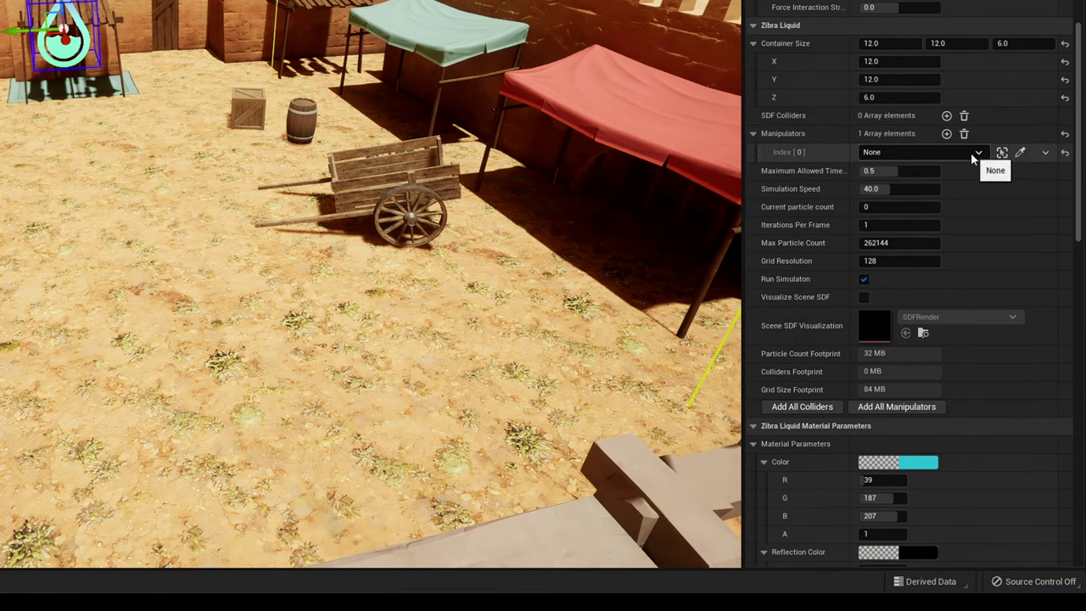
click(971, 154)
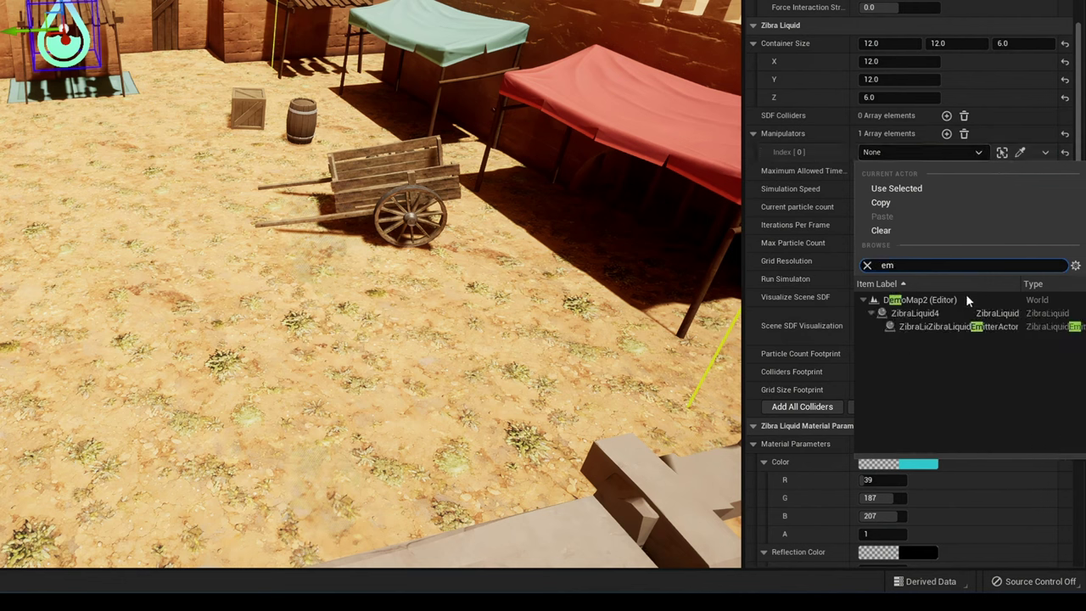
click(973, 327)
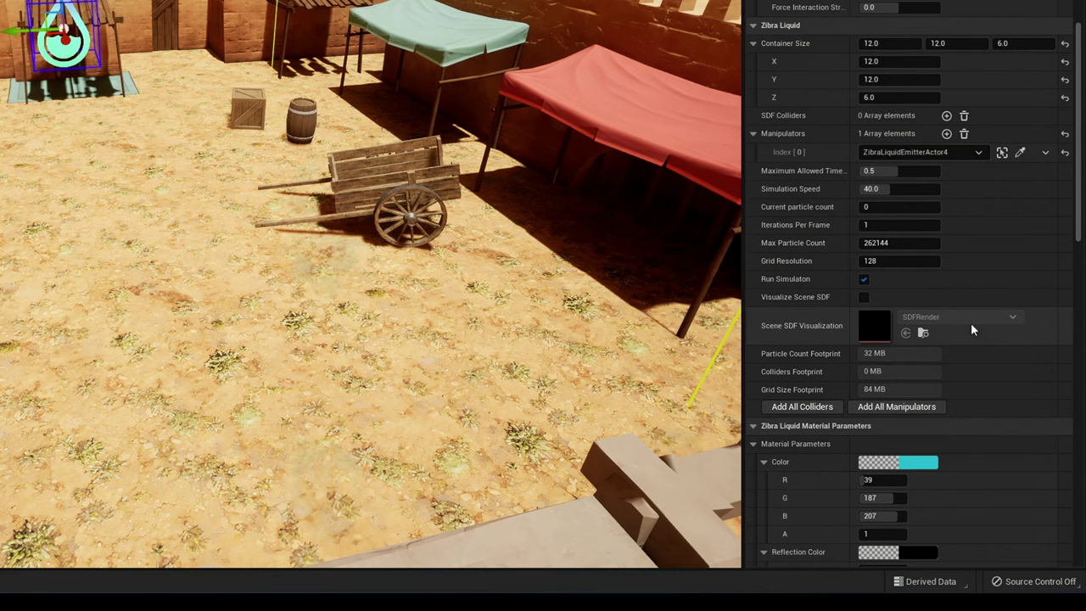
scroll(371, 284, down, 5)
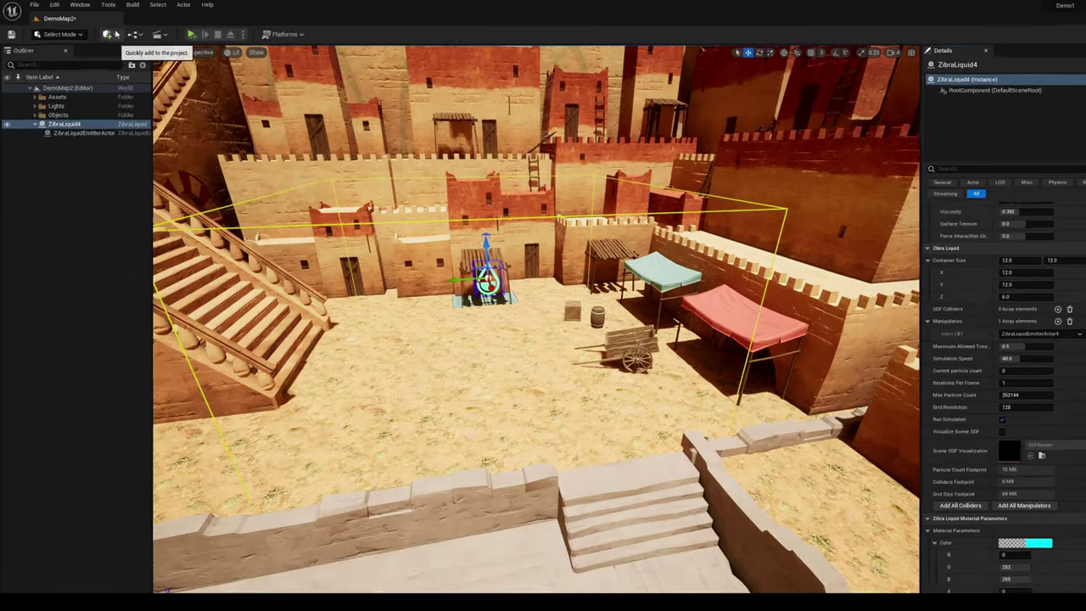
- Place a Zibra Liquid Void Actor and shape it into a flat, wide box on the ground beside the staircase
click(116, 34)
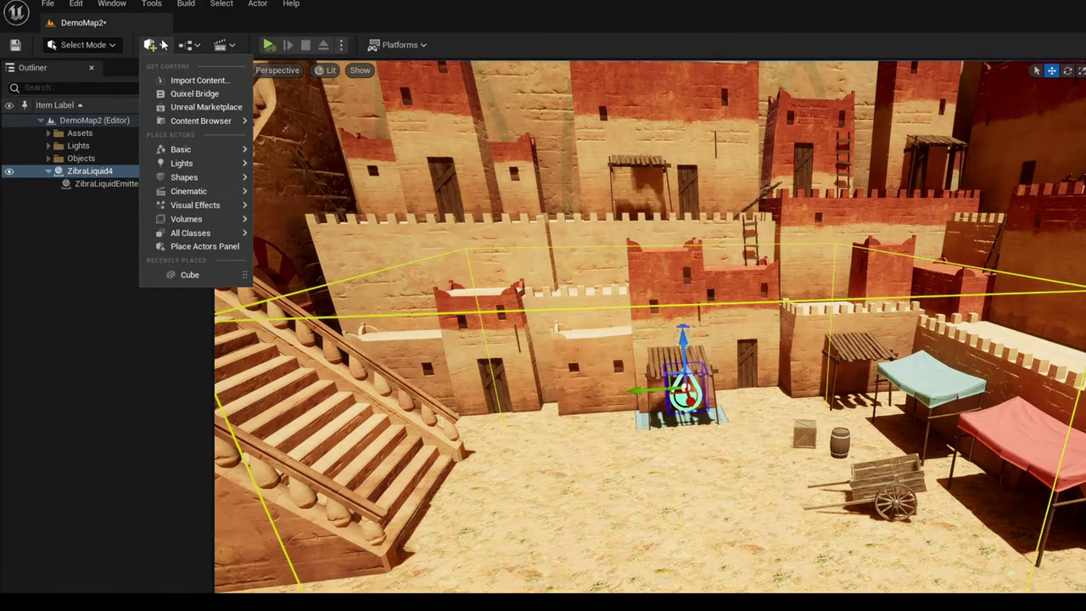
text(voi)
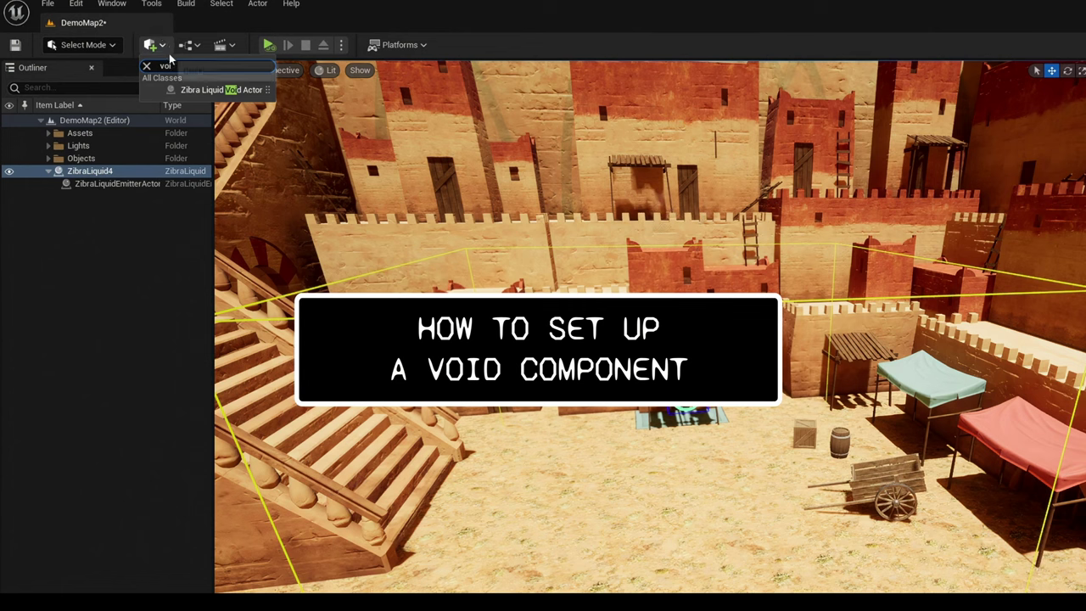
click(185, 90)
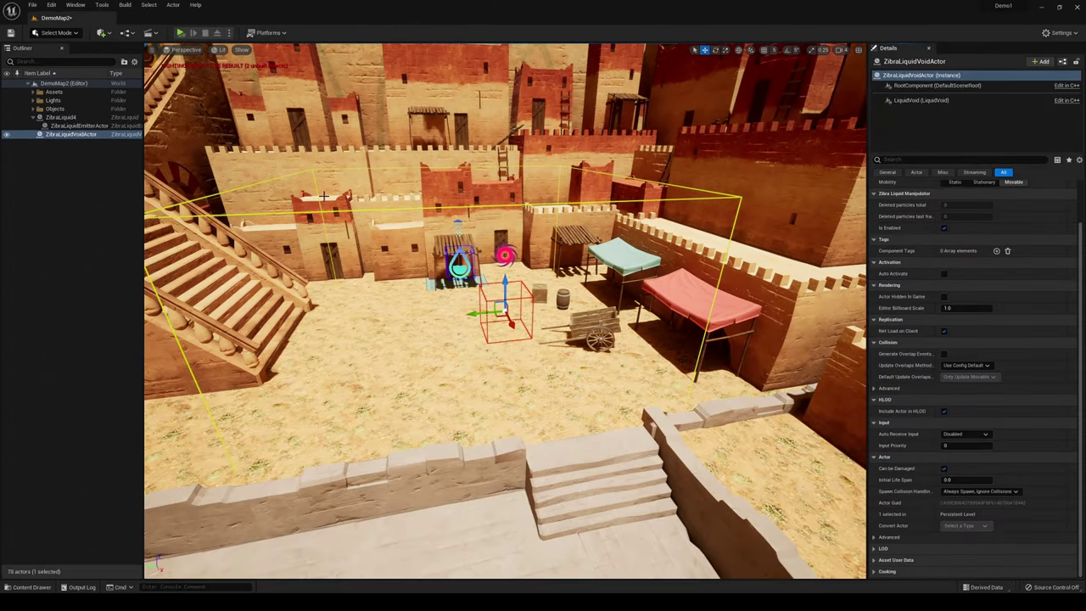
right_drag(536, 283, 526, 295)
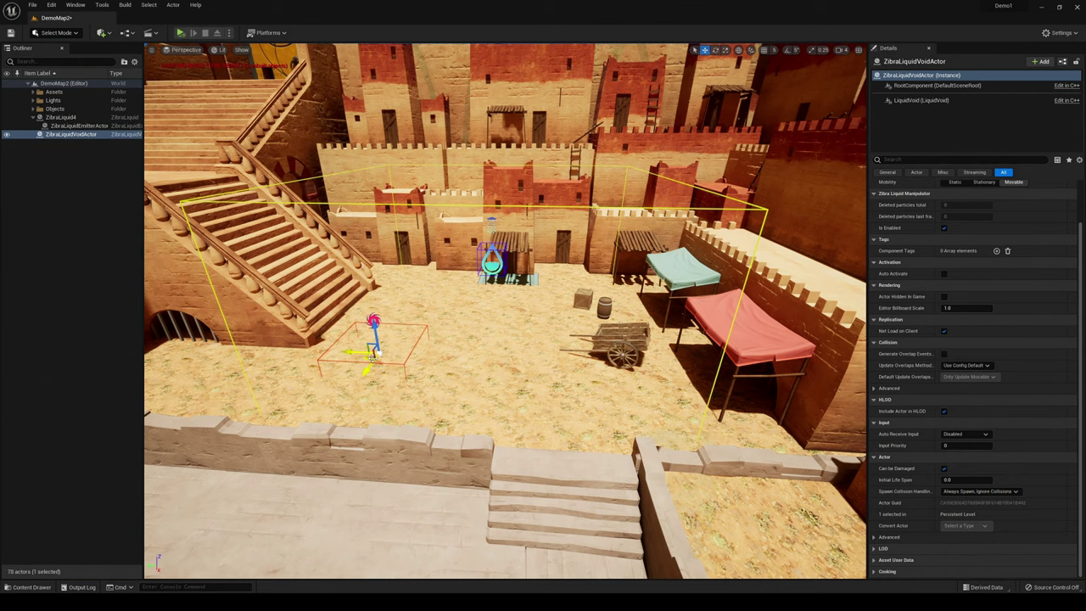
- Register all scene manipulators, including the void actor, on the ZibraLiquid4 actor
click(74, 115)
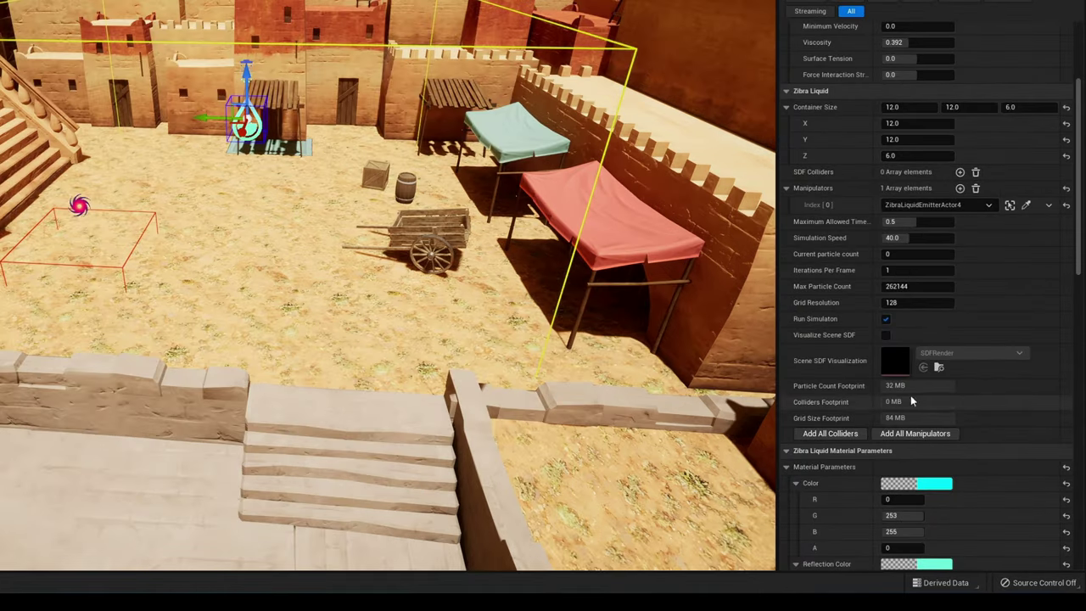
click(914, 434)
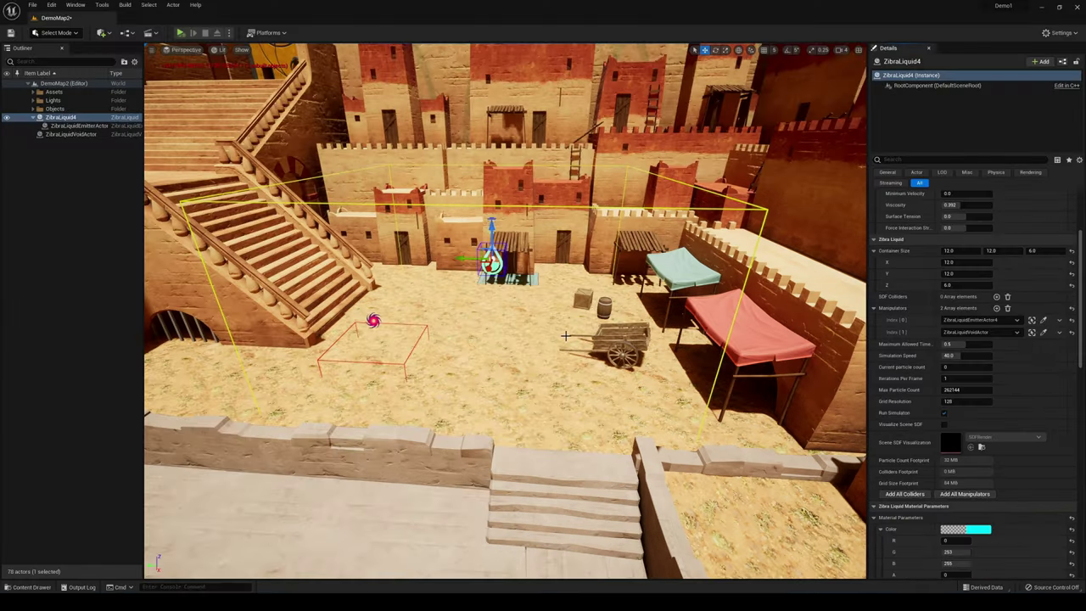
mouse_move(342, 225)
right_down()
mouse_move(450, 231)
mouse_move(326, 219)
right_up()
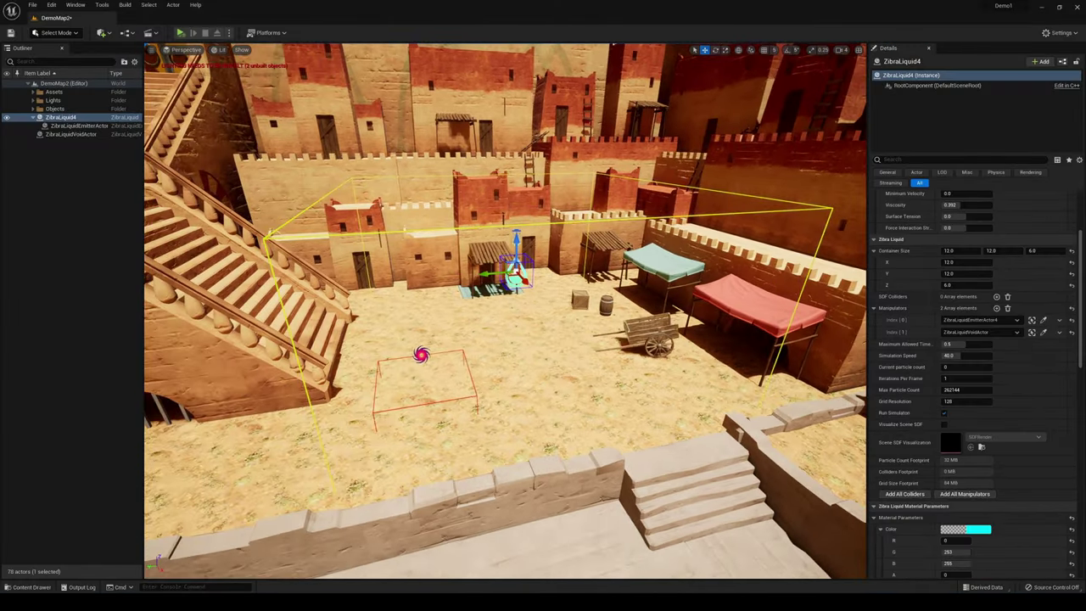
- Play the level and move the void actor through the liquid to test how it removes fluid
click(179, 33)
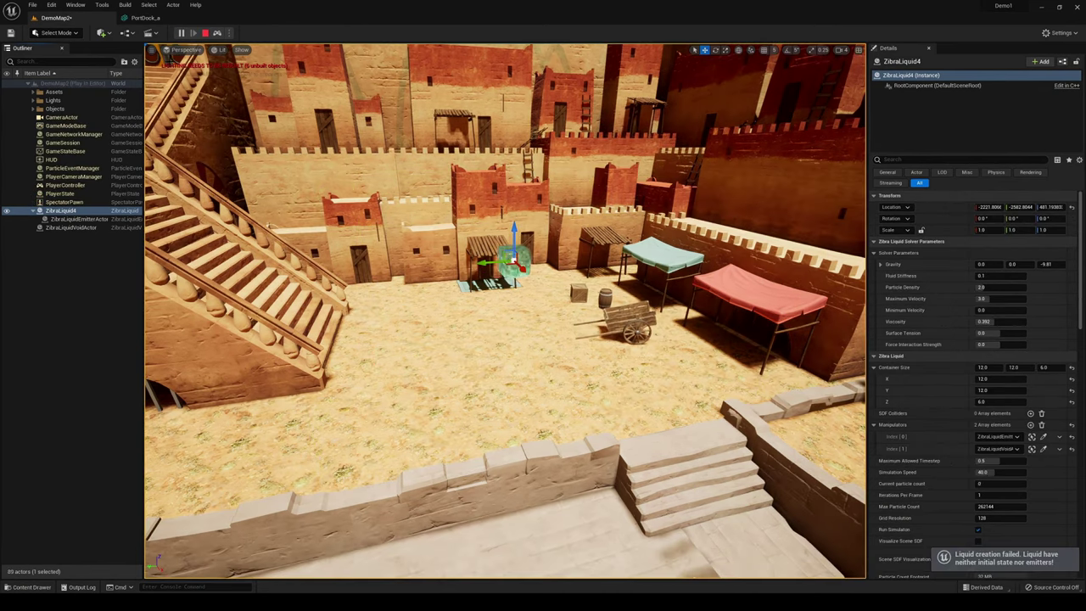
click(71, 227)
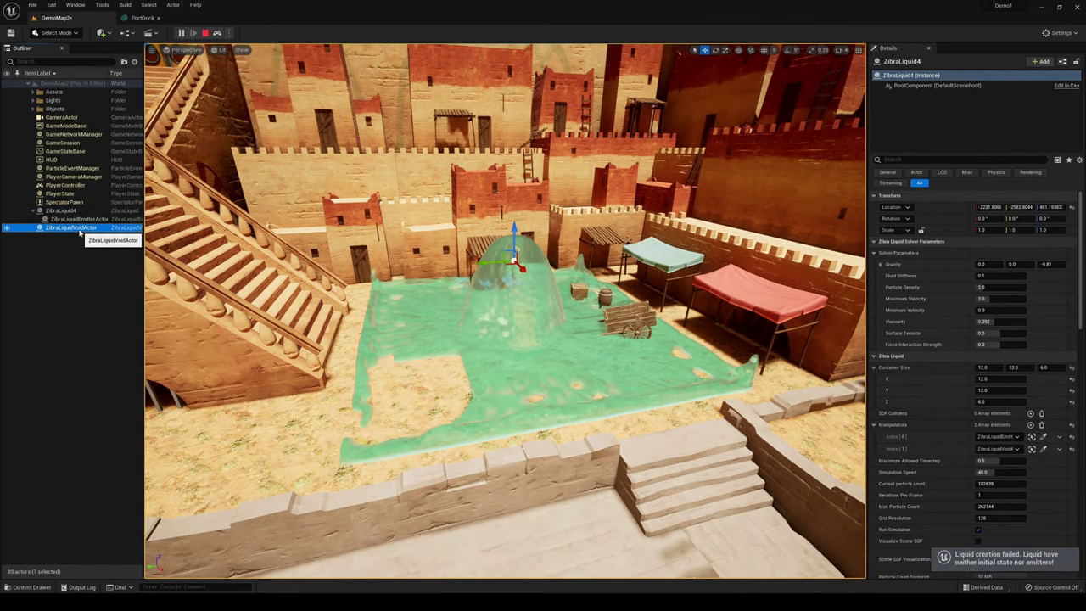
drag(407, 371, 444, 388)
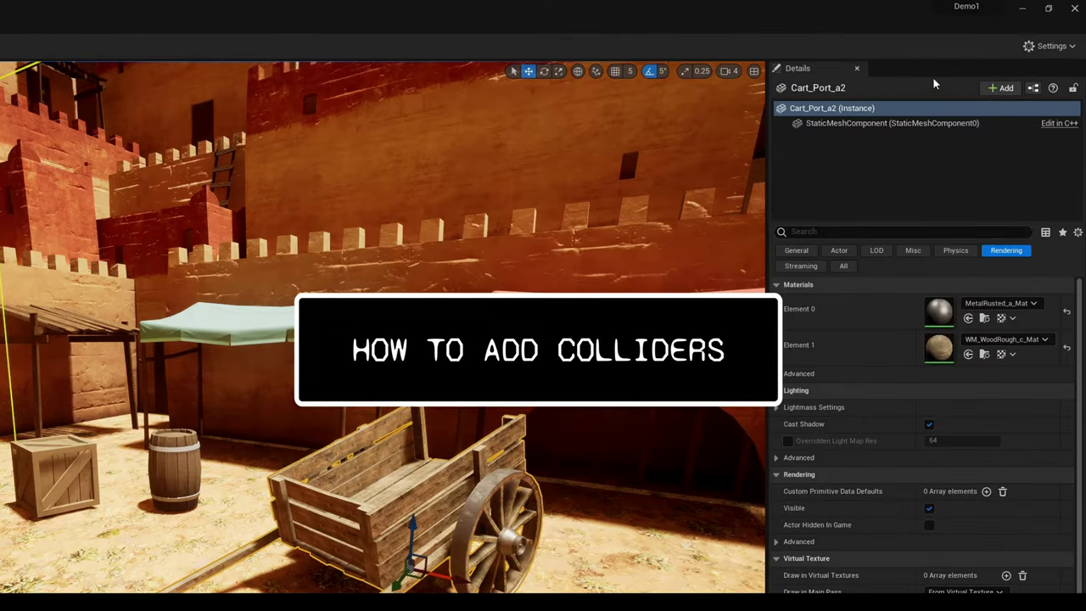
- Add a Zibra Neural Collider component to the wooden cart and generate its SDF representation
click(999, 89)
text(neur)
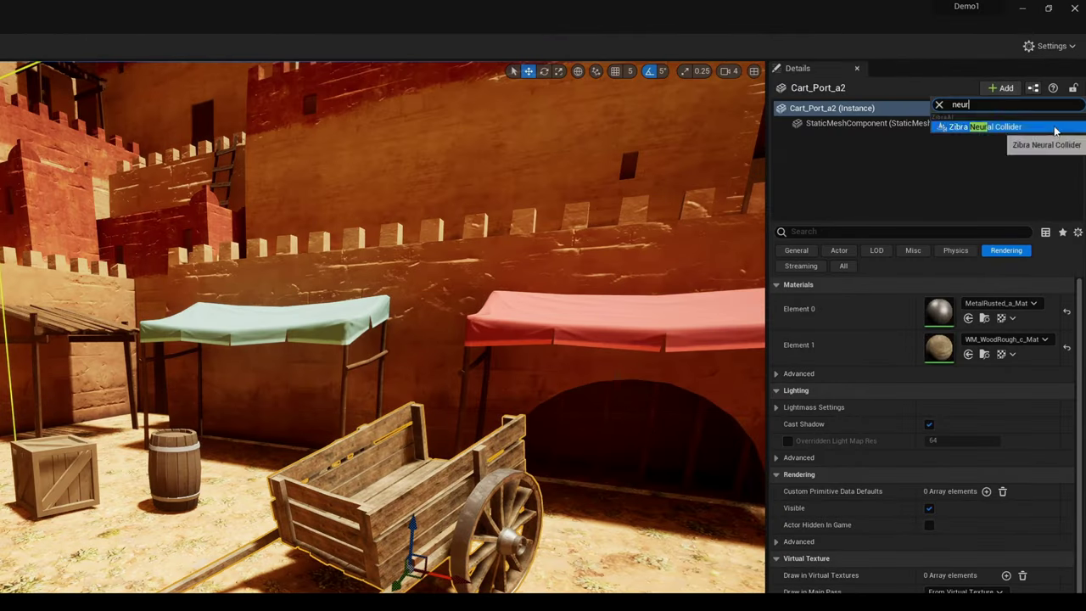
click(1056, 127)
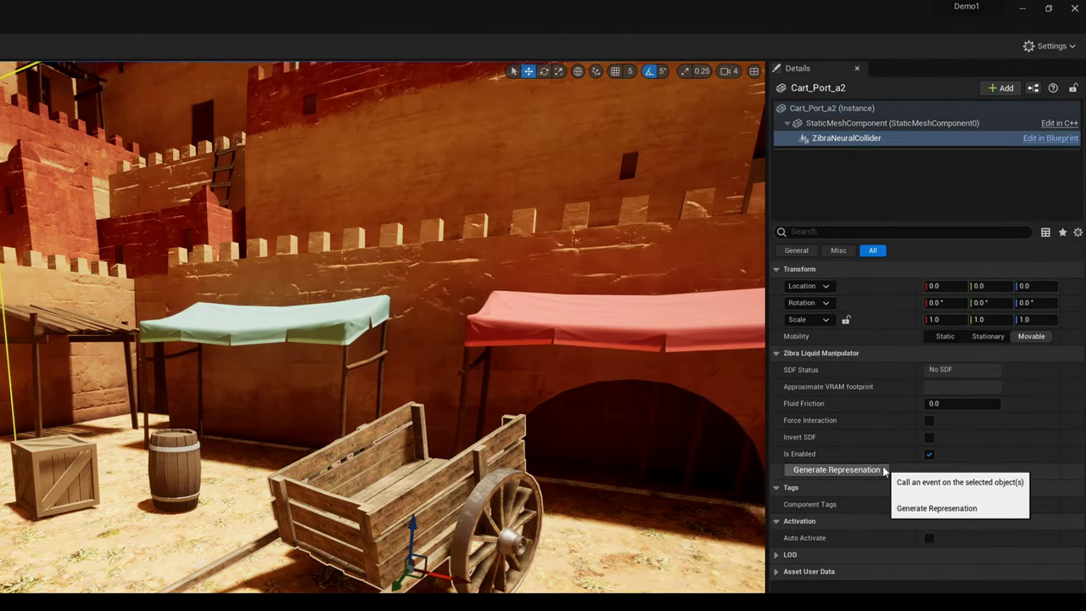
click(882, 470)
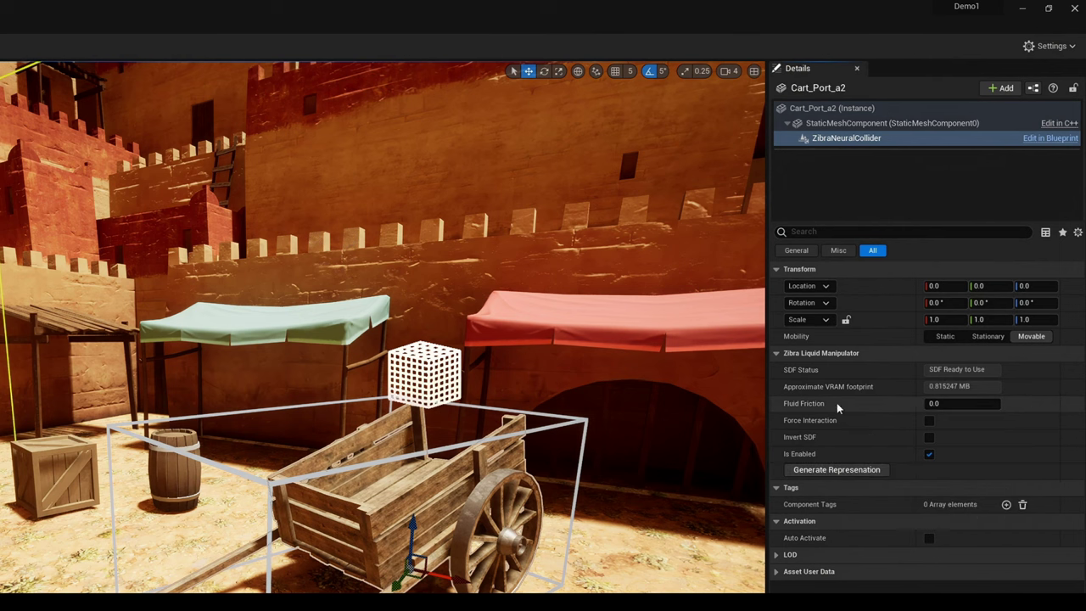
- Add a Zibra Analytic SDF Collider component to the barrel and set its SDF type to Cylinder
click(166, 476)
key(f)
right_drag(281, 468, 263, 454)
mouse_move(535, 497)
right_down()
mouse_move(509, 484)
mouse_move(534, 497)
right_up()
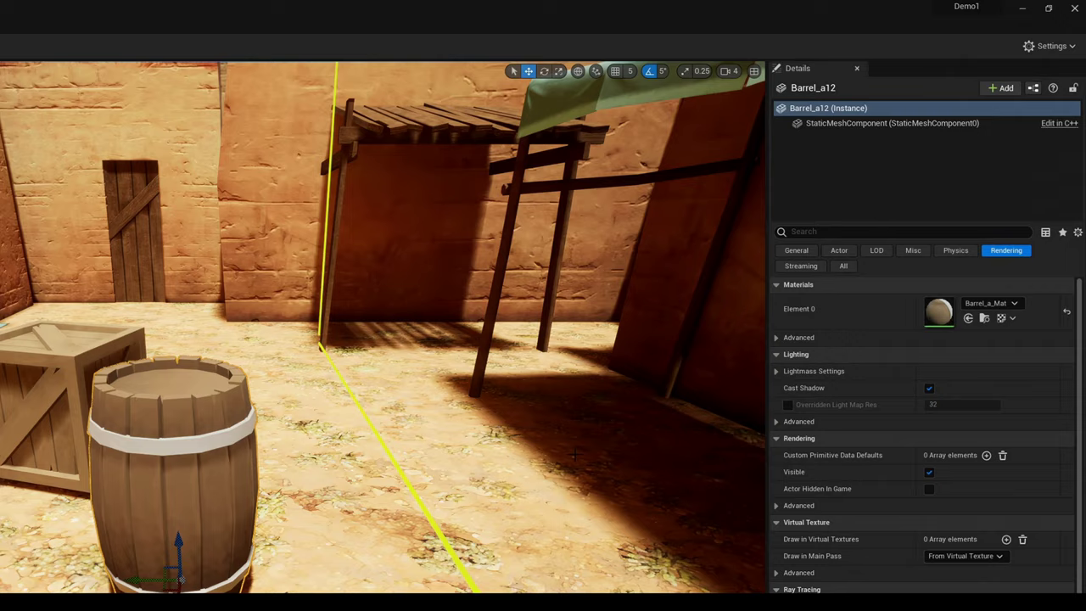
click(1002, 87)
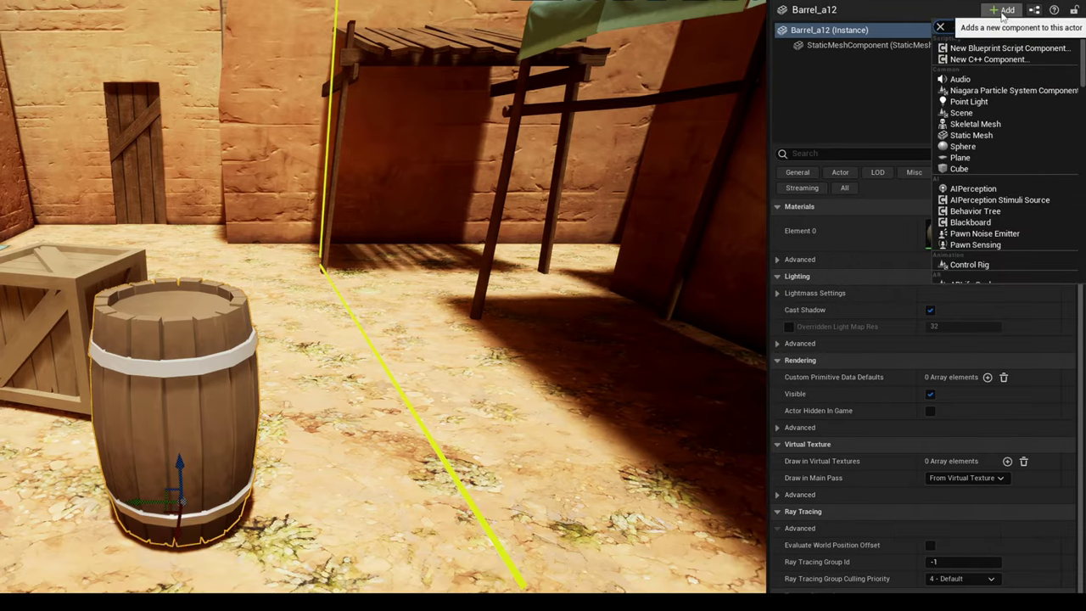
text(anal)
click(1016, 53)
click(964, 295)
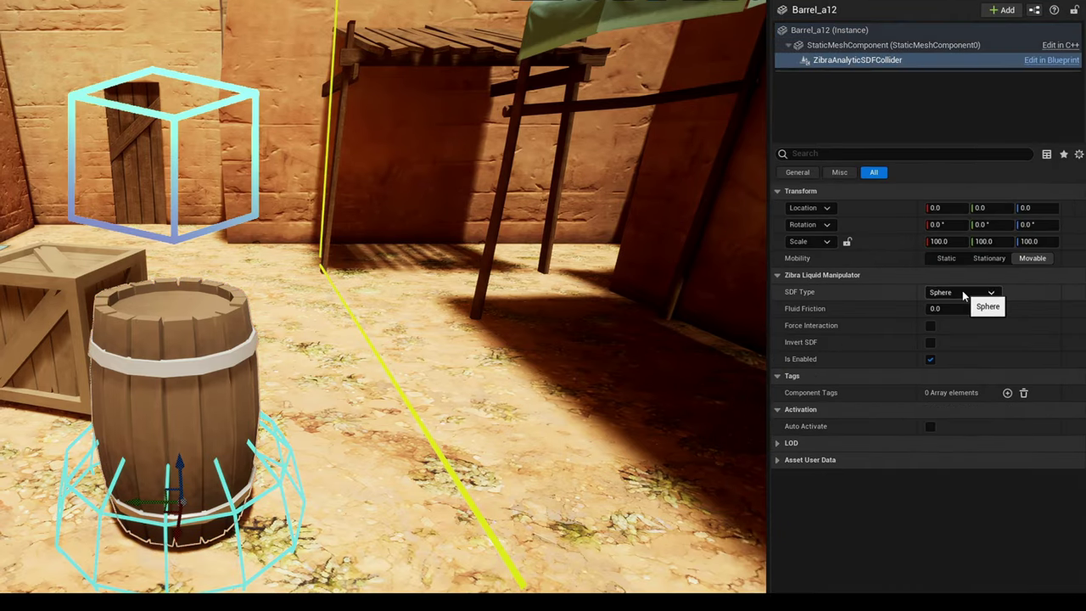
click(942, 351)
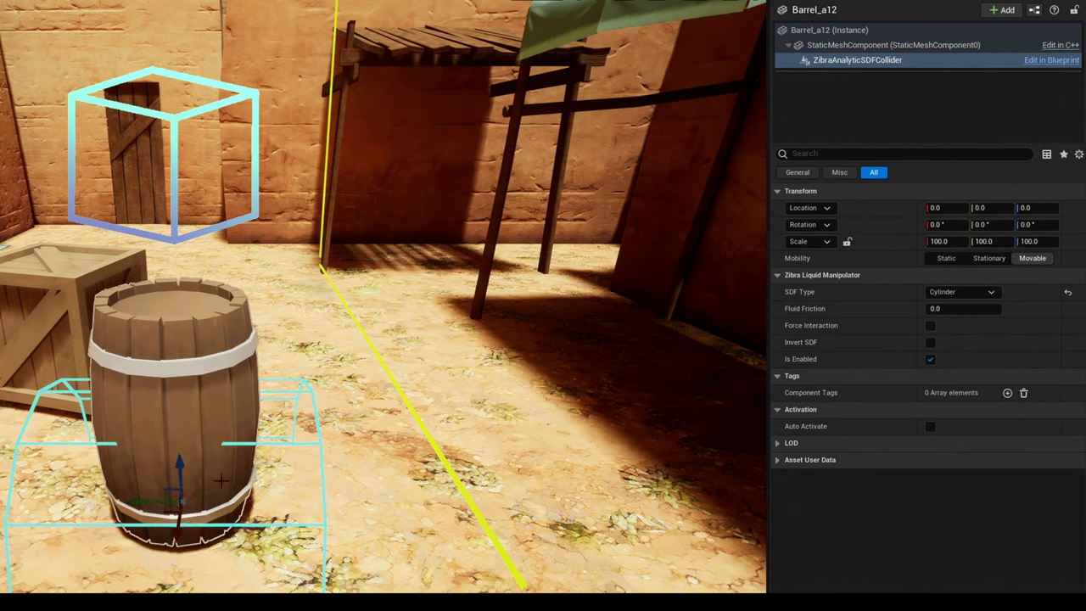
- Fit the cylinder collider to the barrel with an X rotation of -90°, Z location about 41.5 and scale about 60 × 83 × 95
key(e)
drag(210, 457, 260, 506)
key(w)
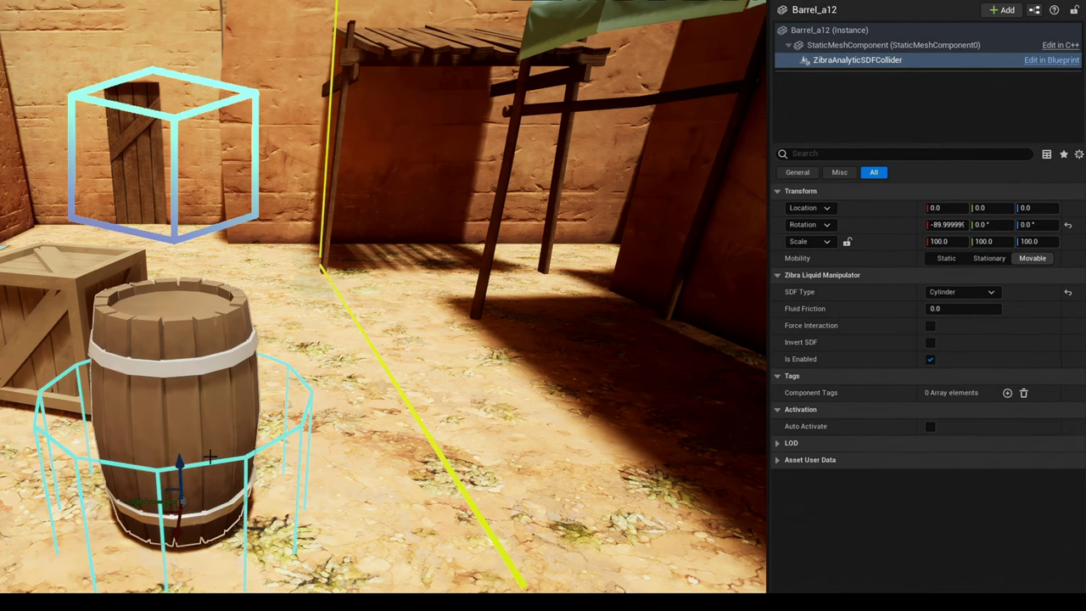
drag(180, 494, 165, 404)
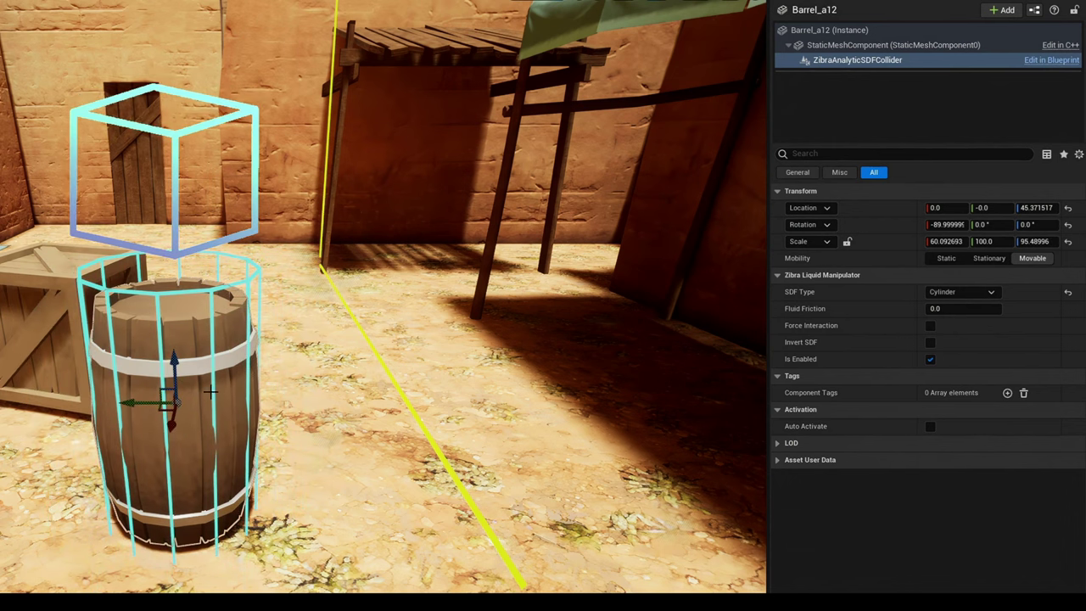
drag(171, 361, 174, 389)
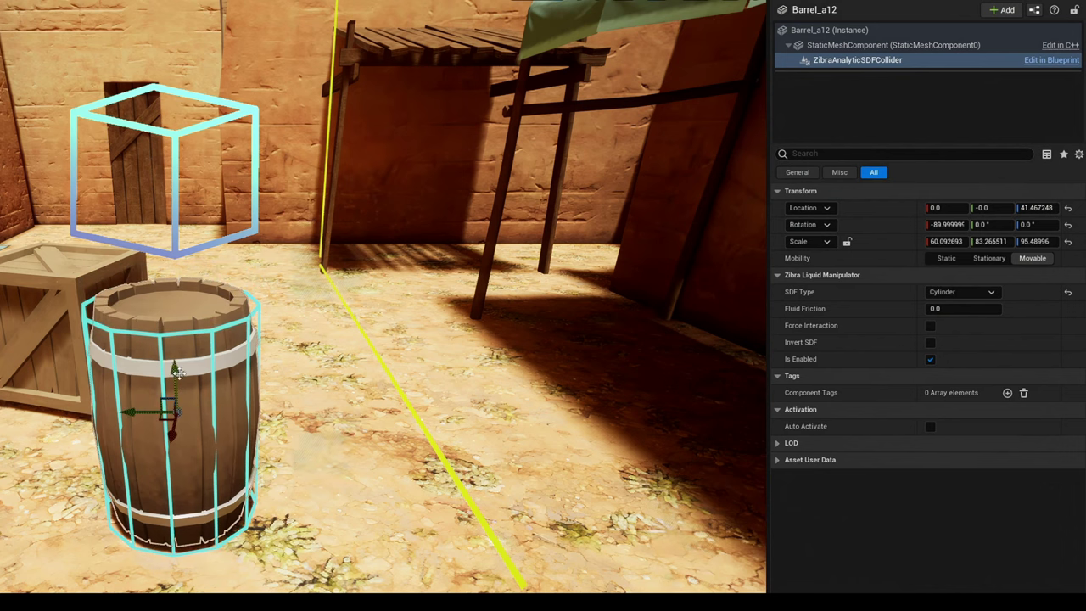
- Add a Zibra Analytic SDF Collider component to the wooden crate beside the barrel
right_drag(10, 369, 110, 373)
click(124, 388)
click(1003, 10)
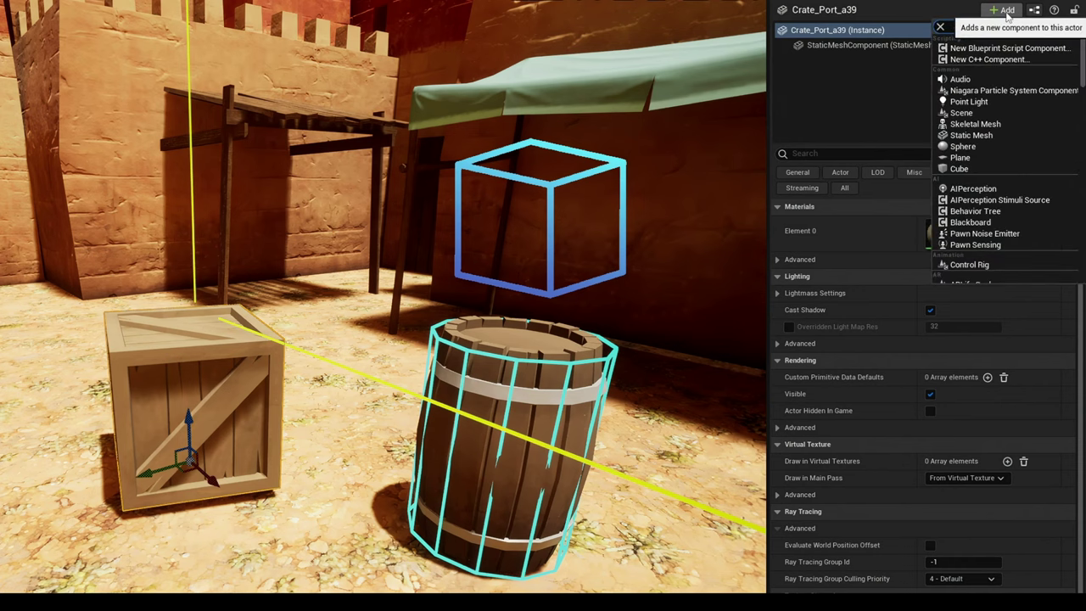
text(ana)
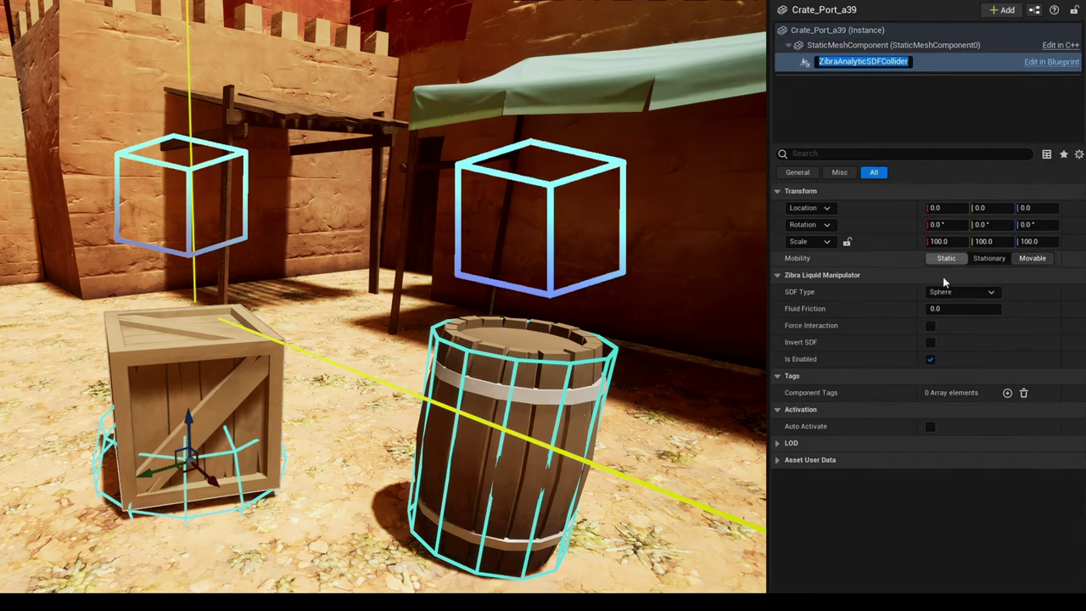
- Set the crate collider's SDF type to Box and fit it to the crate with a uniform scale of about 72.2 and Z location about 37.7
click(938, 316)
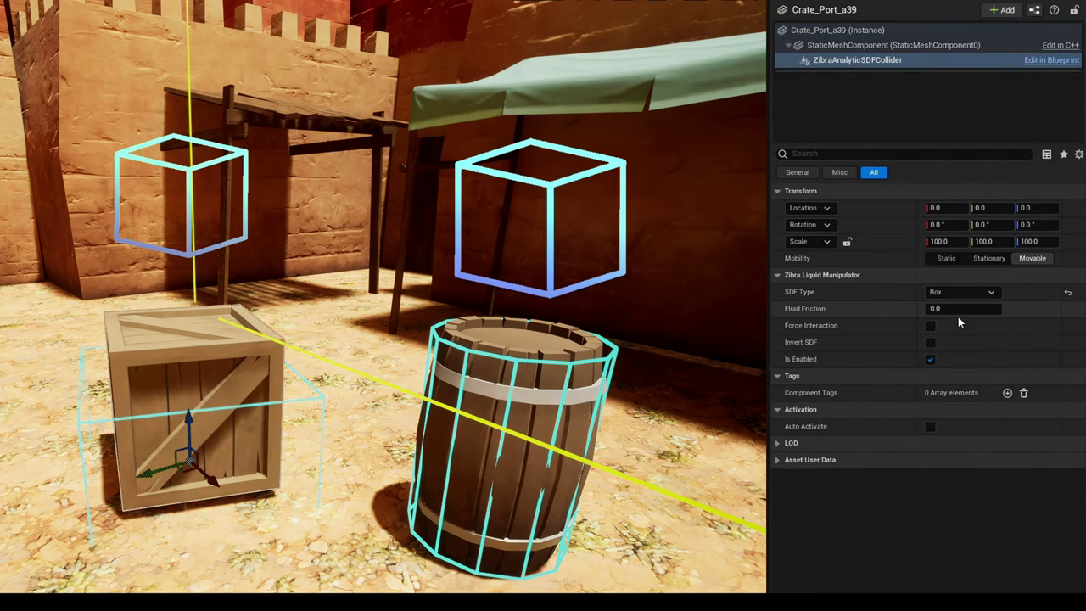
drag(188, 414, 169, 425)
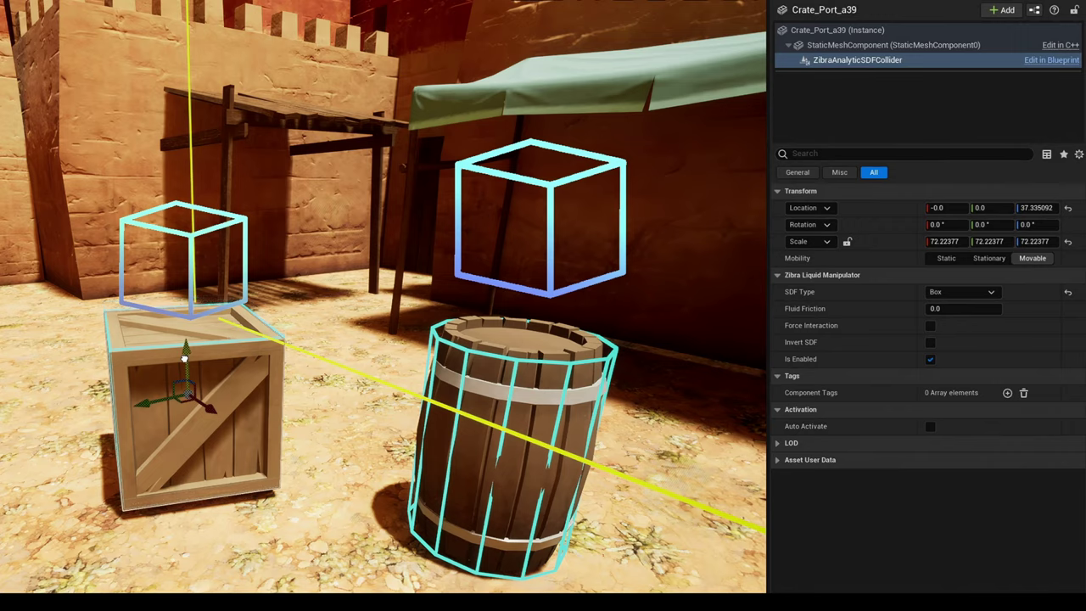
- Assign Cart_Port_a2 to a new SDF Colliders element of ZibraLiquid4, and add all the other colliders to that list
mouse_move(224, 407)
right_down()
mouse_move(280, 411)
mouse_move(224, 407)
right_up()
click(594, 270)
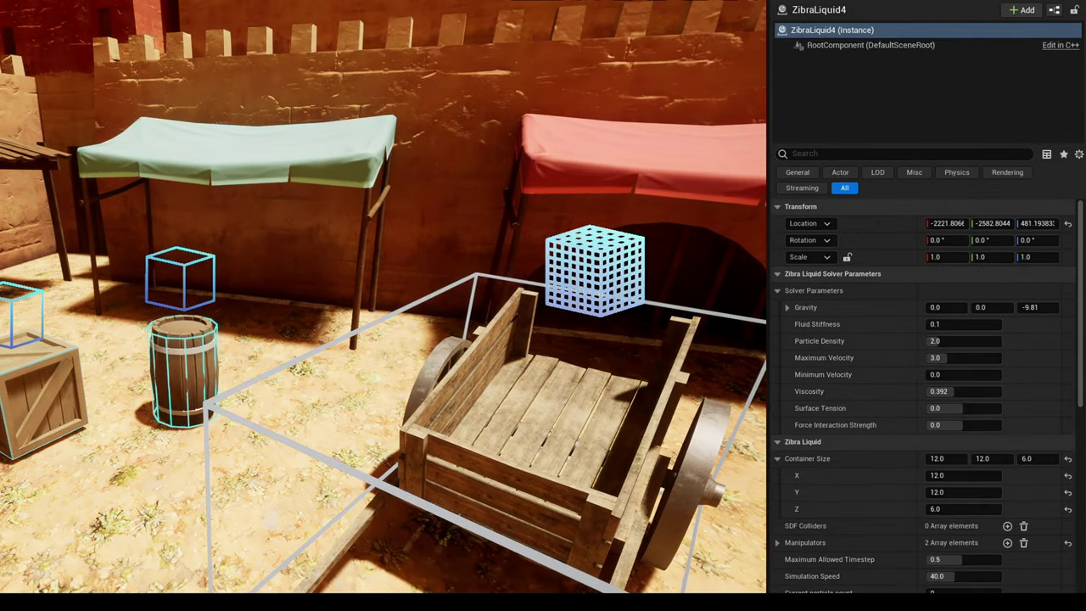
click(1010, 528)
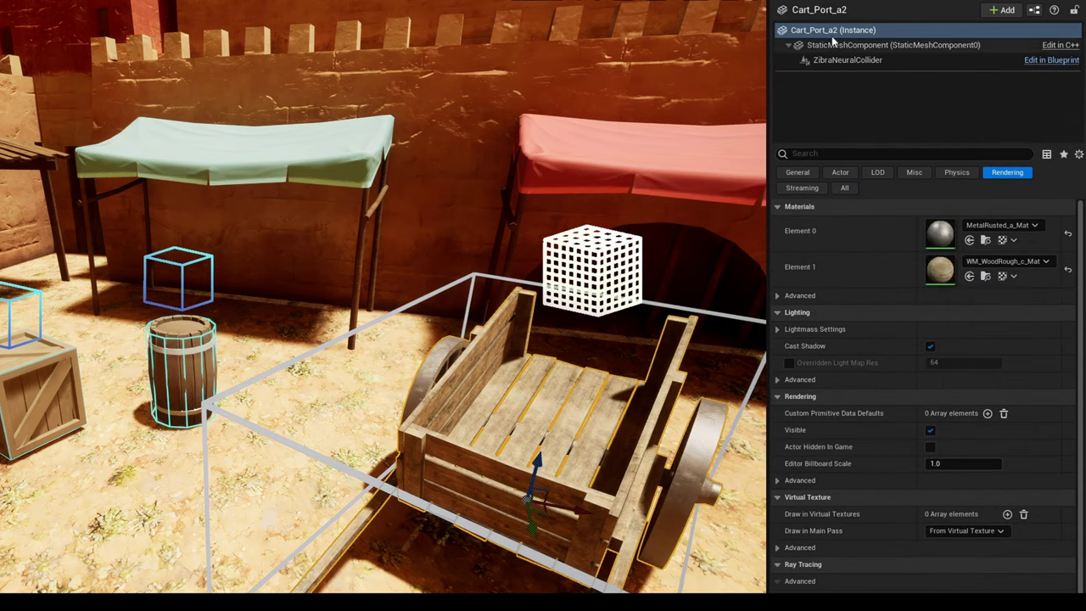
click(832, 33)
key(ctrl+c)
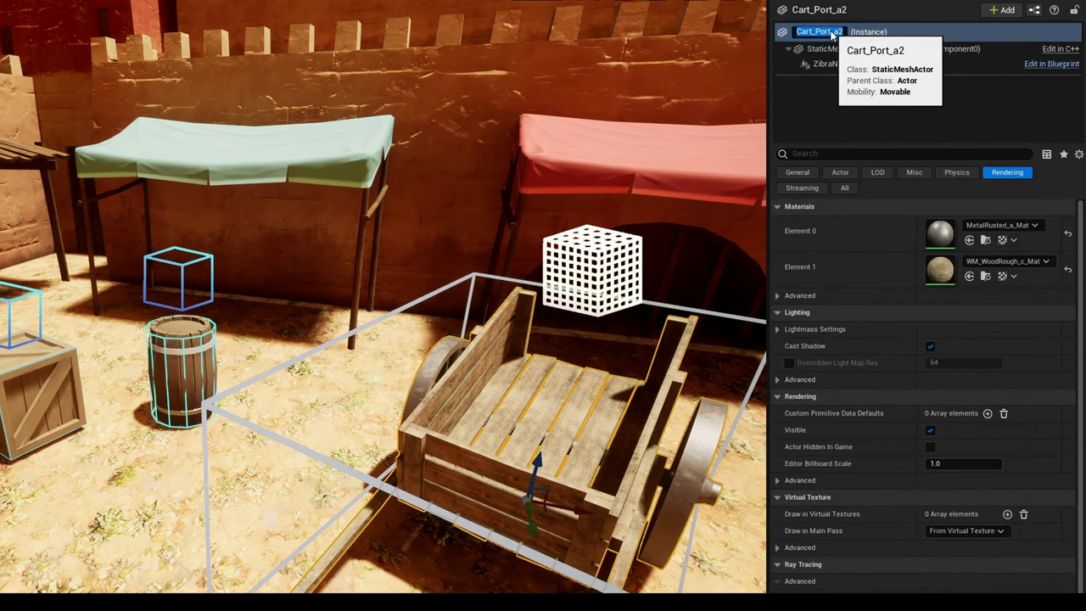
click(594, 270)
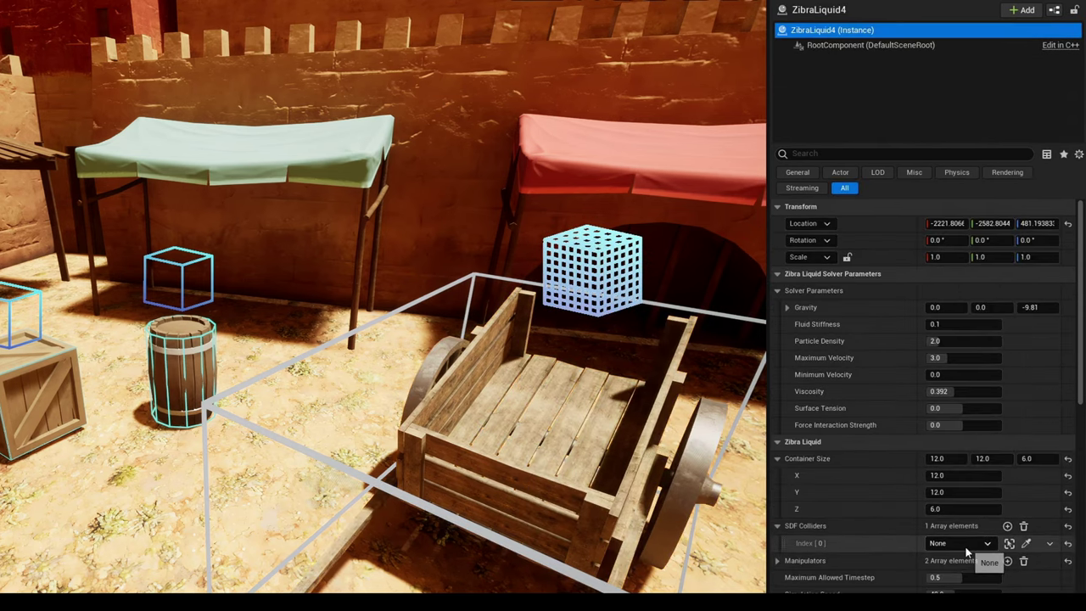
click(965, 548)
key(ctrl+v)
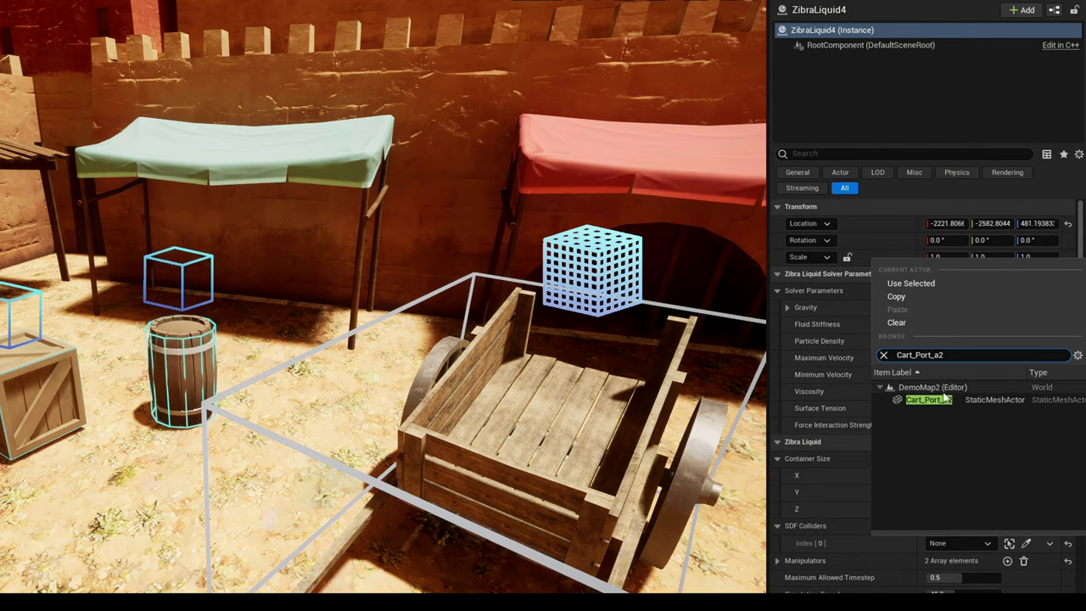
click(944, 401)
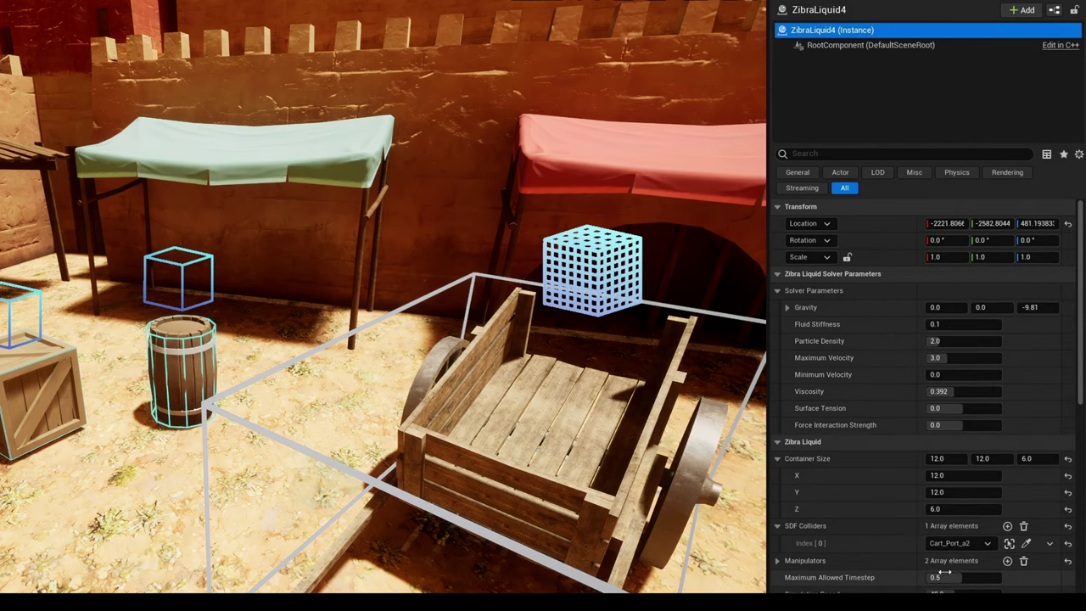
scroll(934, 568, down, 6)
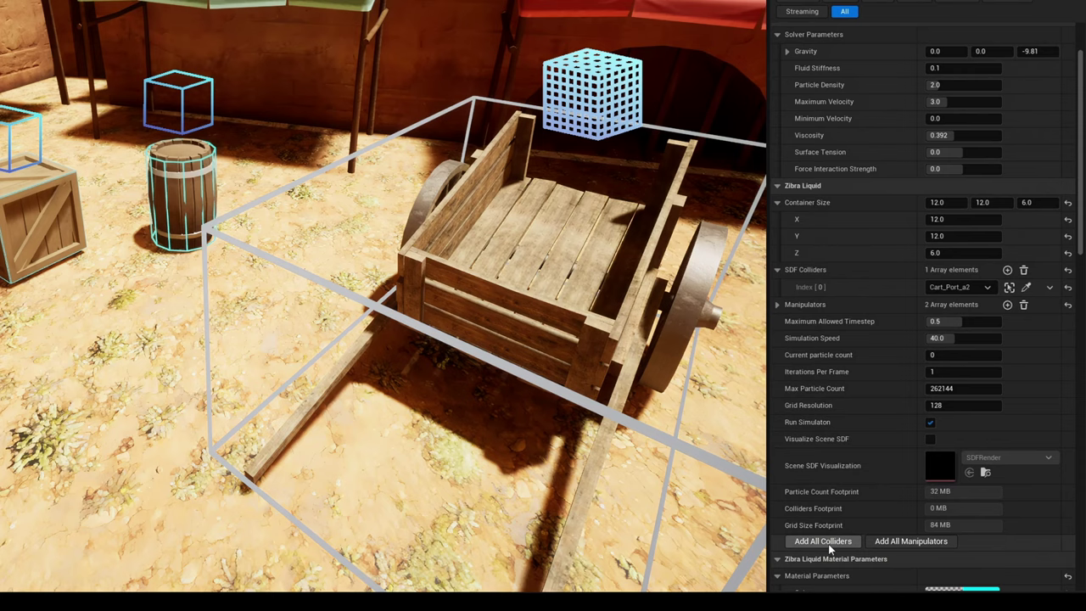
click(829, 548)
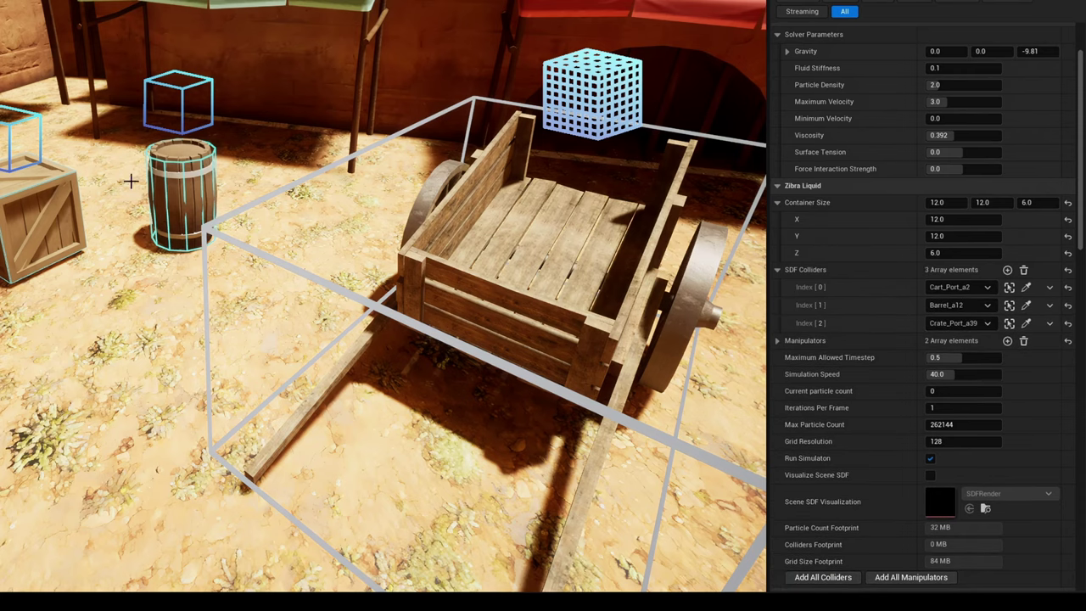
- Simulate the level to check how the liquid behaves around the crate, barrel and cart, and stop the simulation
right_drag(236, 209, 146, 181)
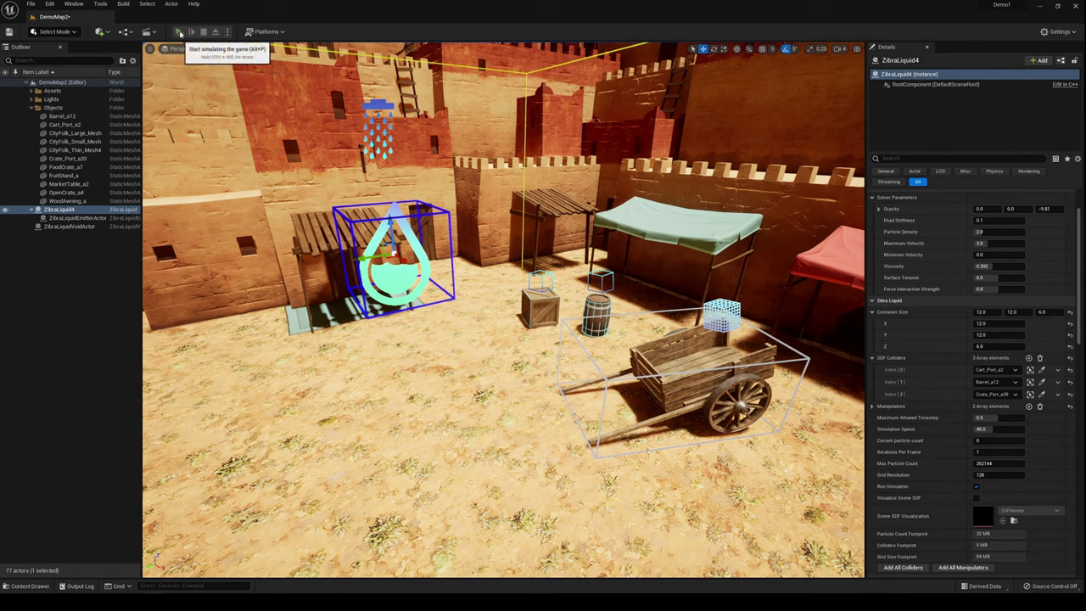
click(180, 32)
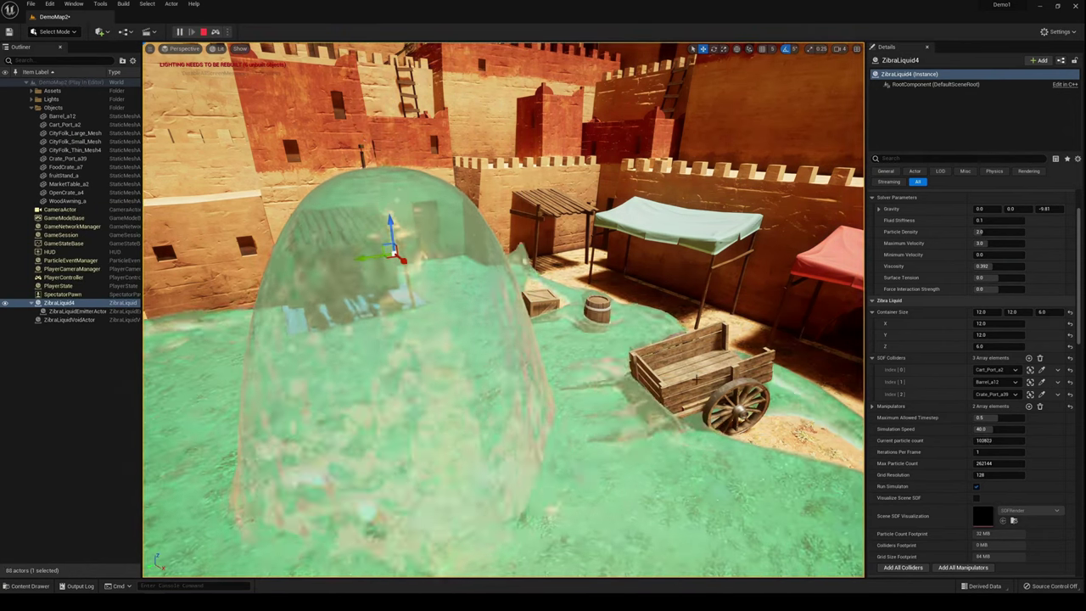
key(Escape)
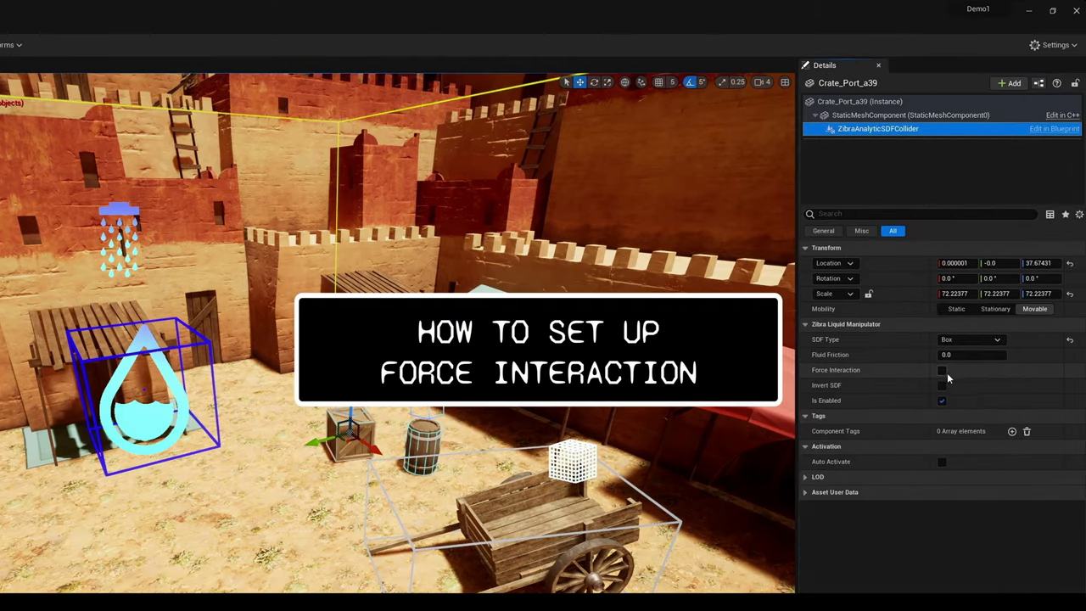
- Enable Simulate Physics with a 20 kg mass and collider Force Interaction on the barrel, and select the cart's neural collider
click(916, 102)
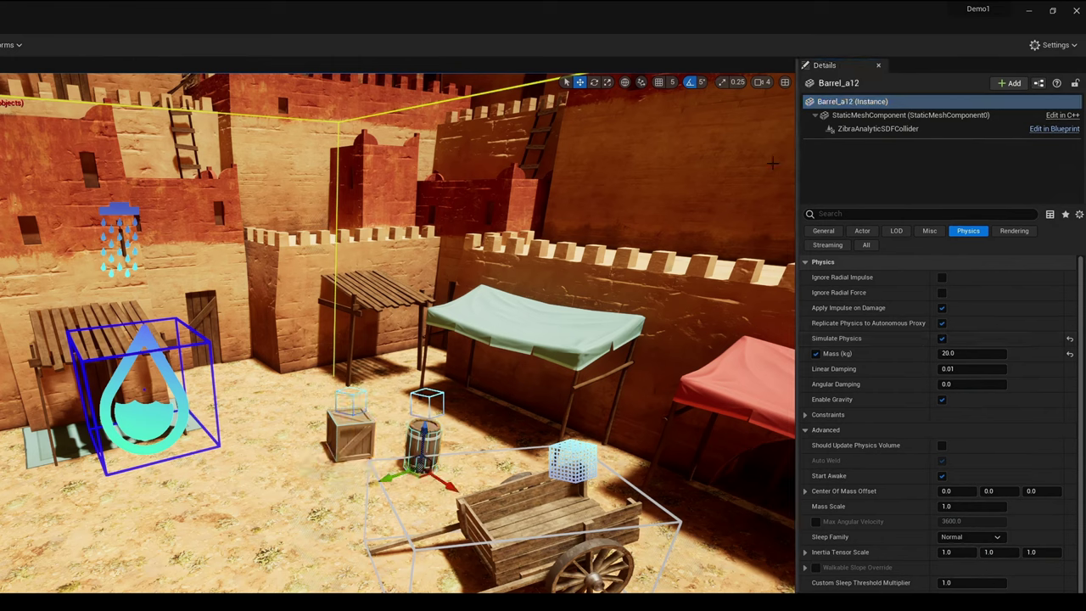
click(879, 128)
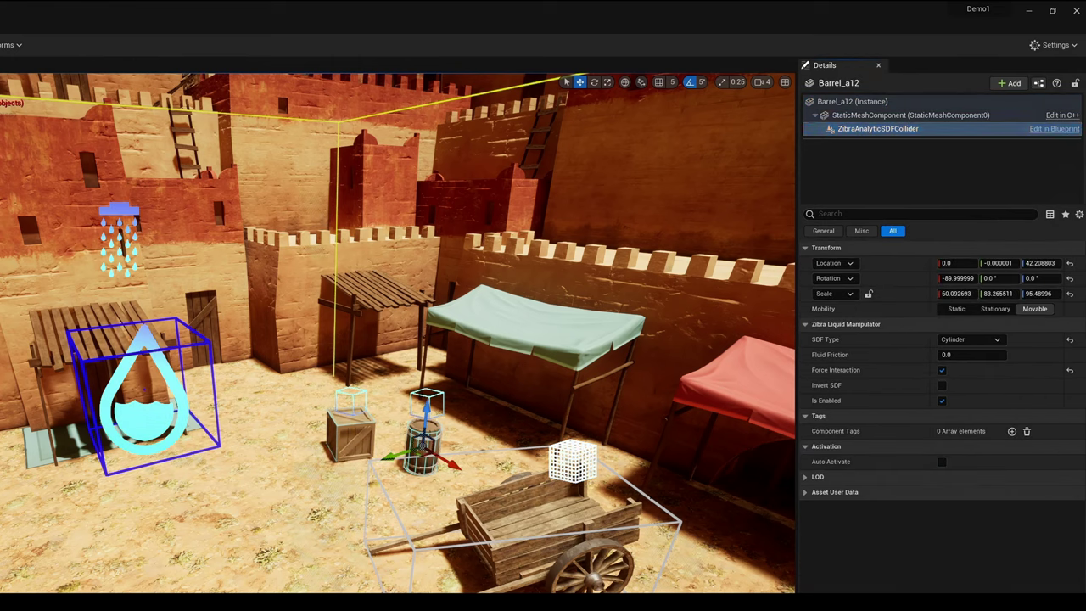
click(560, 509)
click(883, 128)
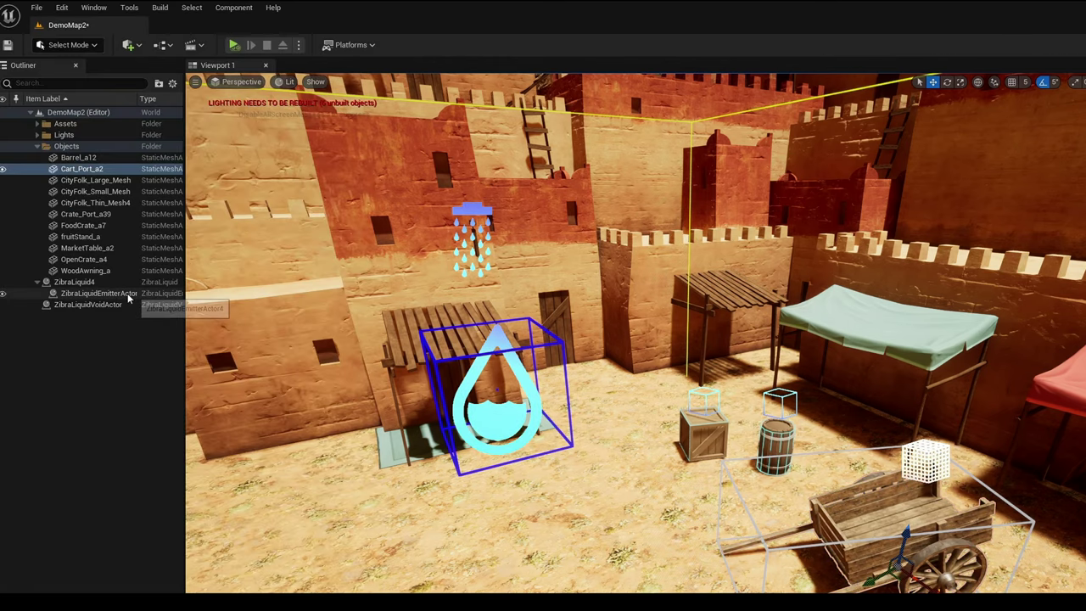
- Select the Zibra Liquid emitter and go to its Initial Velocity setting
click(129, 294)
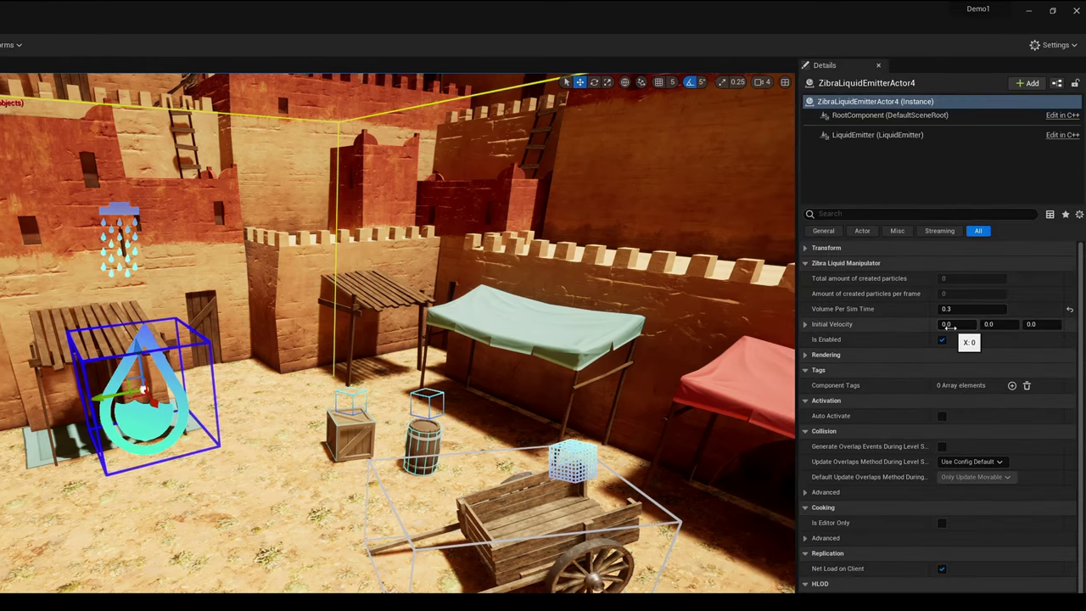